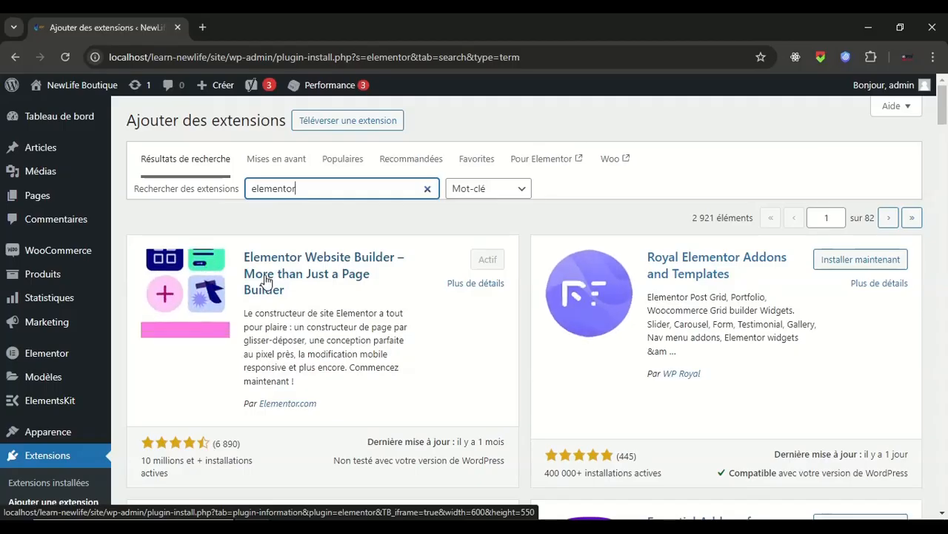
- Open the Accueil page from the site's page list for editing
{"action": "mouse_move", "coordinate": [41, 200]}
{"action": "left_click", "coordinate": [124, 200]}
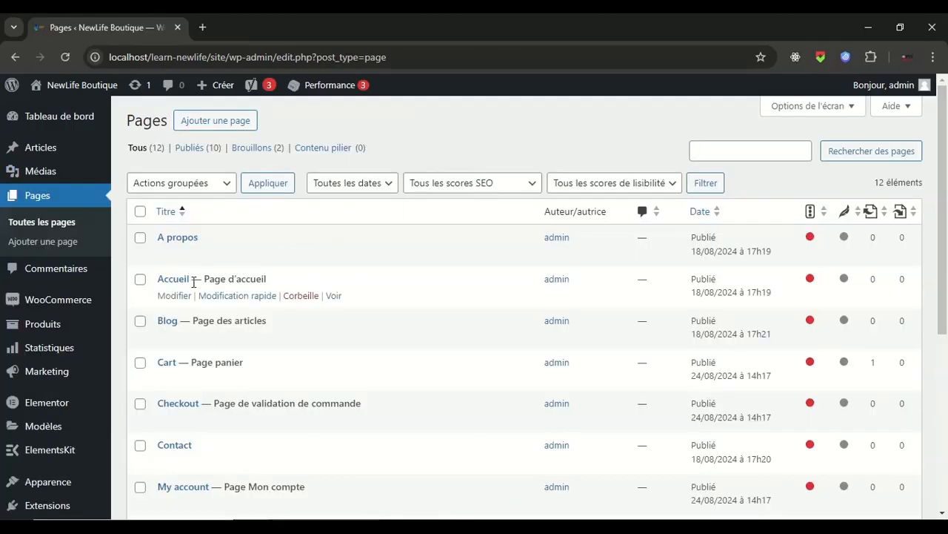
{"action": "left_click", "coordinate": [173, 296]}
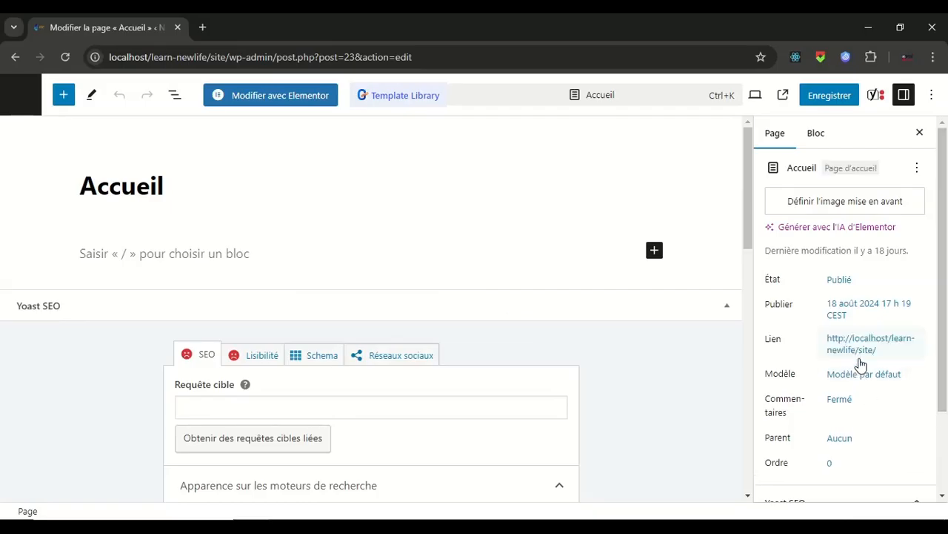
- Set the Accueil page's template to Elementor pleine largeur and save the page
{"action": "left_click", "coordinate": [858, 362]}
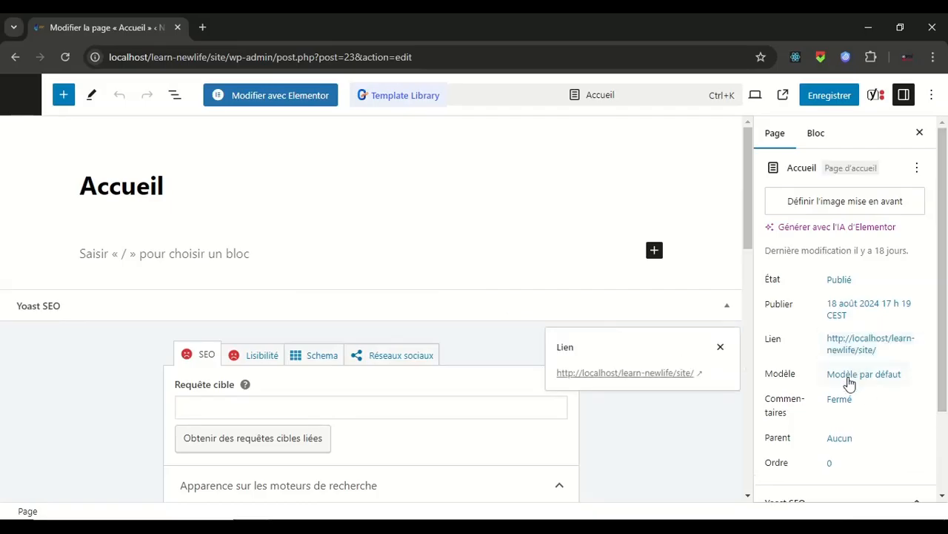
{"action": "left_click", "coordinate": [850, 379]}
{"action": "left_click", "coordinate": [831, 360]}
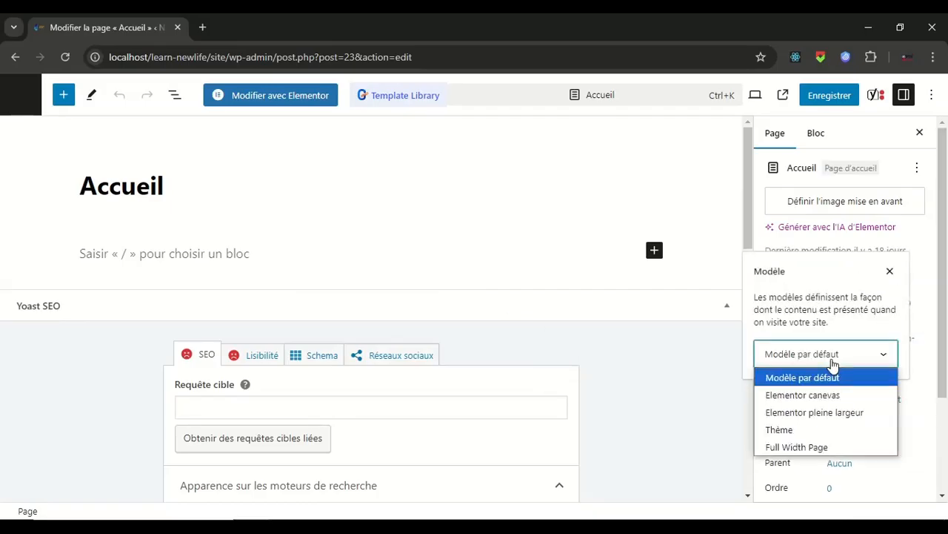
{"action": "left_click", "coordinate": [842, 413]}
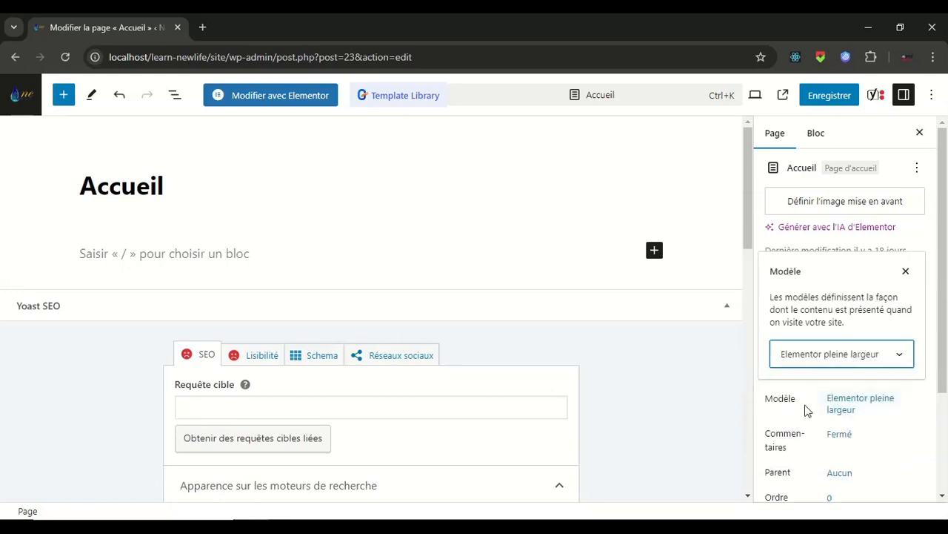
{"action": "left_click", "coordinate": [830, 100]}
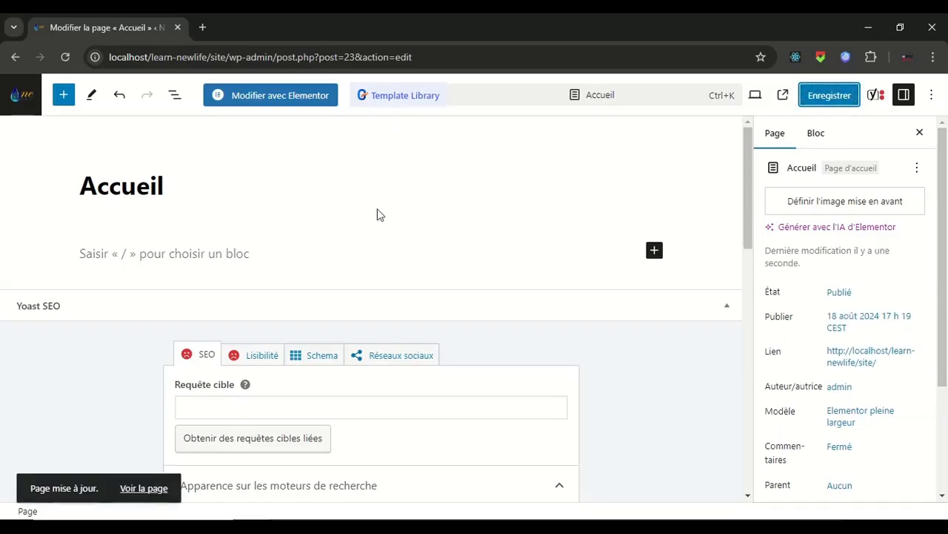
- Open the Accueil page in the Elementor editor and dismiss the notification and the Yoast SEO message
{"action": "left_click", "coordinate": [276, 96]}
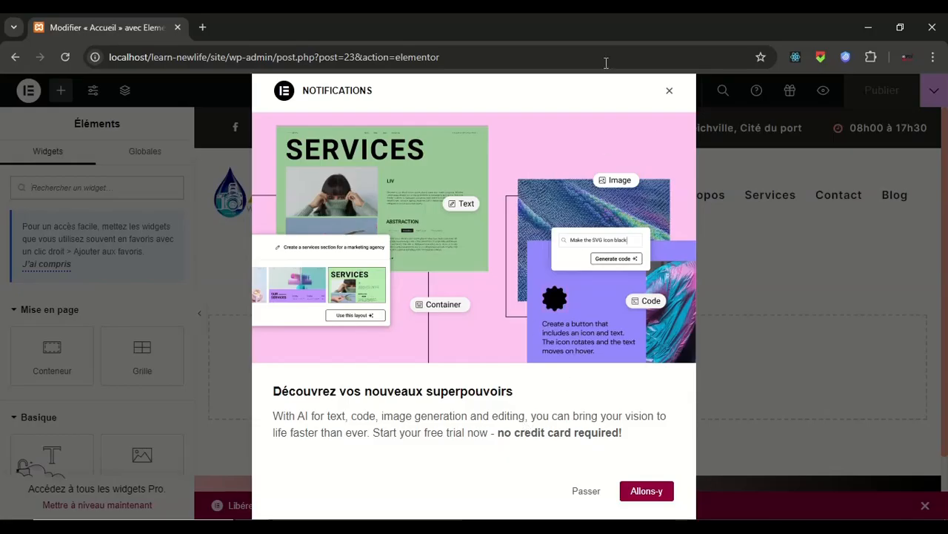
{"action": "left_click", "coordinate": [586, 492]}
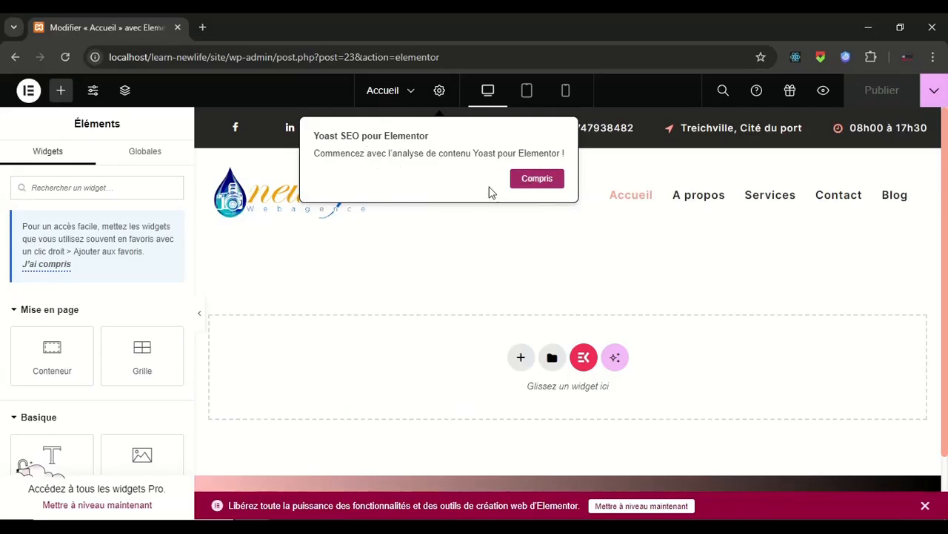
{"action": "left_click", "coordinate": [538, 182]}
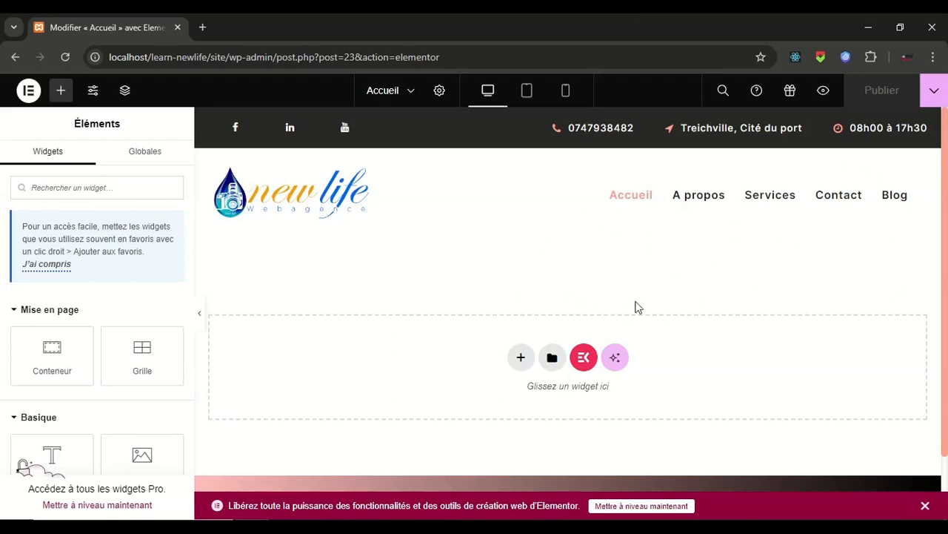
- Add a Flexbox container with the single-column, downward structure to the page
{"action": "left_click", "coordinate": [521, 359]}
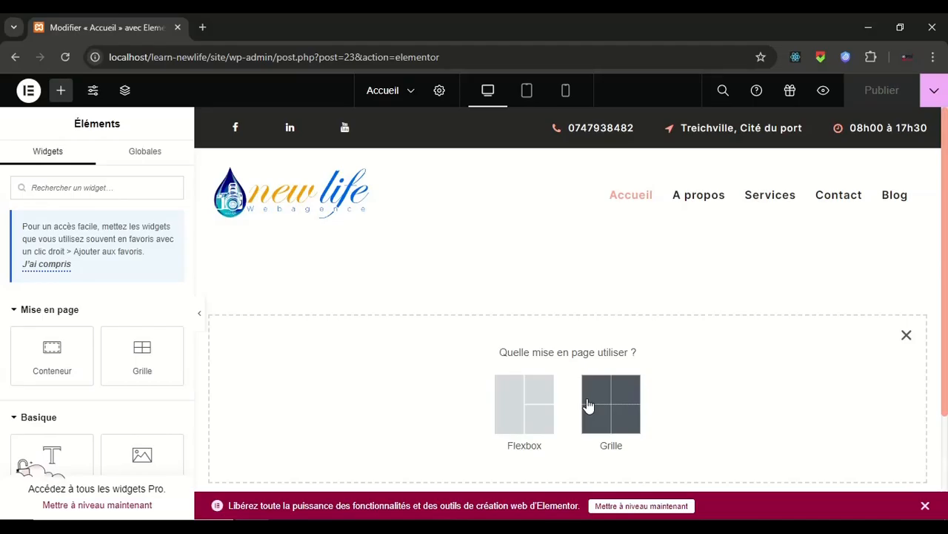
{"action": "left_click", "coordinate": [518, 396]}
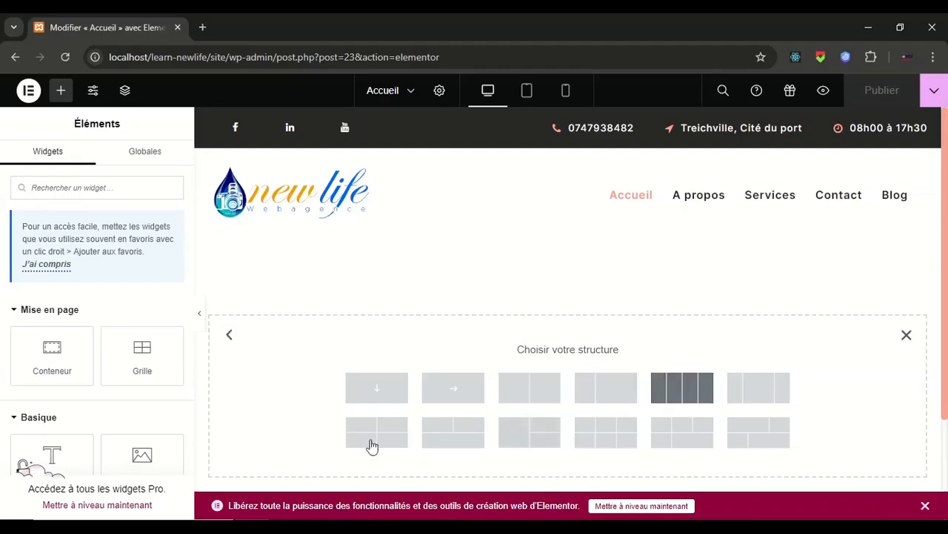
{"action": "left_click", "coordinate": [378, 388]}
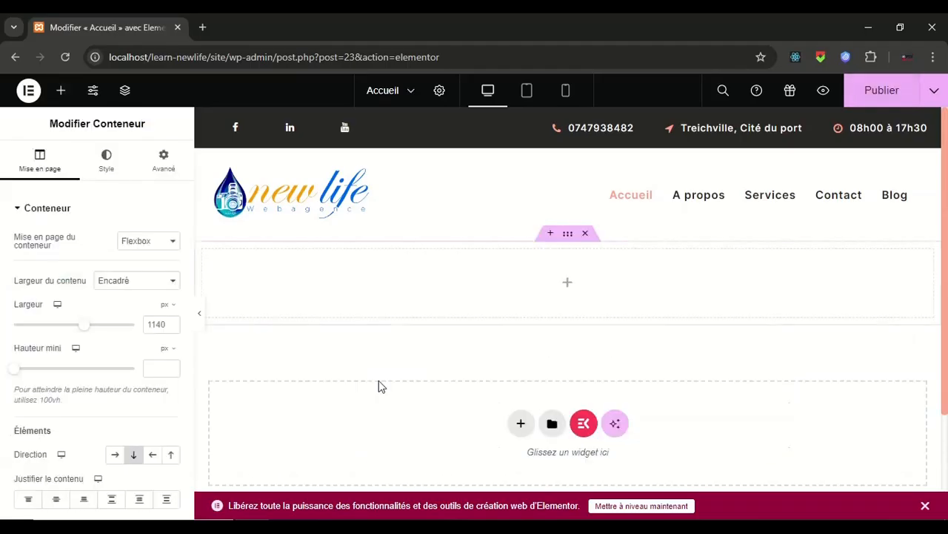
{"action": "left_click", "coordinate": [566, 289]}
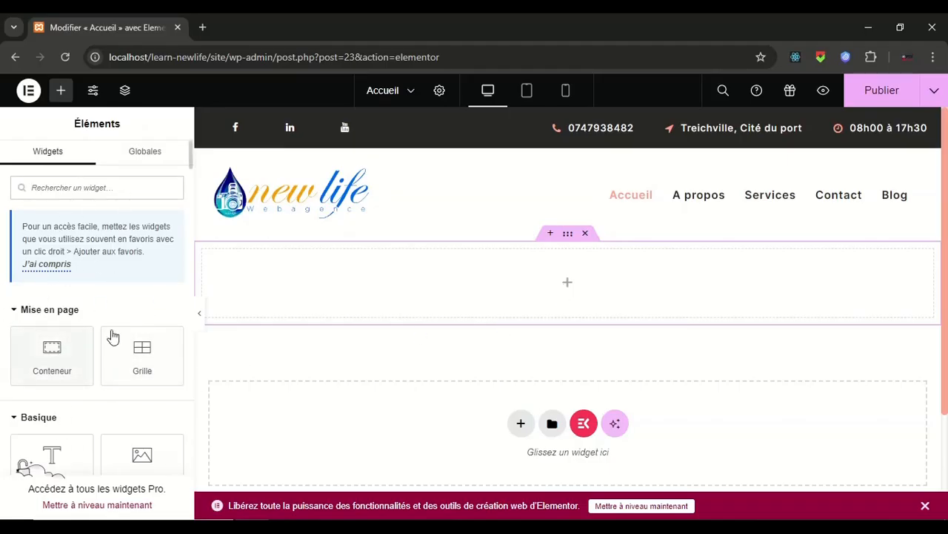
{"action": "scroll", "coordinate": [97, 321], "scroll_direction": "down", "scroll_amount": 2}
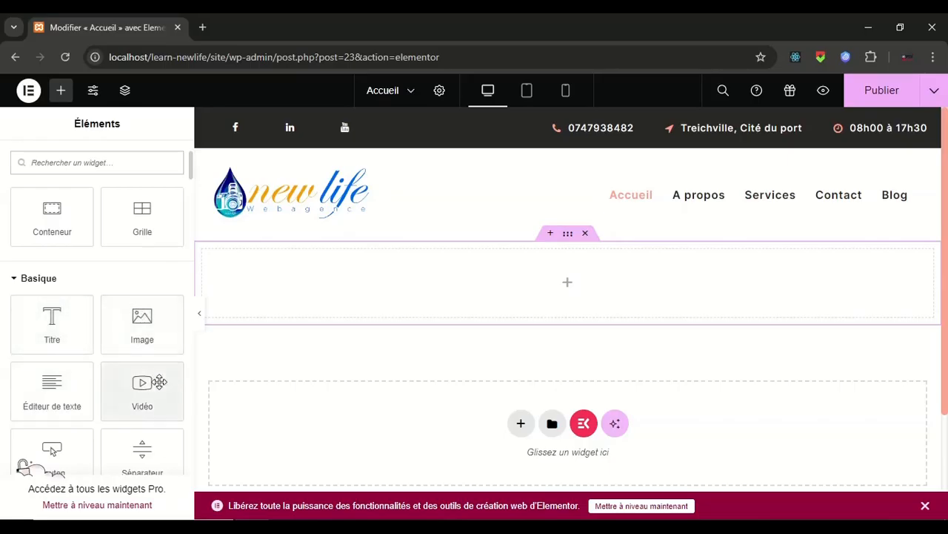
{"action": "scroll", "coordinate": [159, 381], "scroll_direction": "down", "scroll_amount": 1}
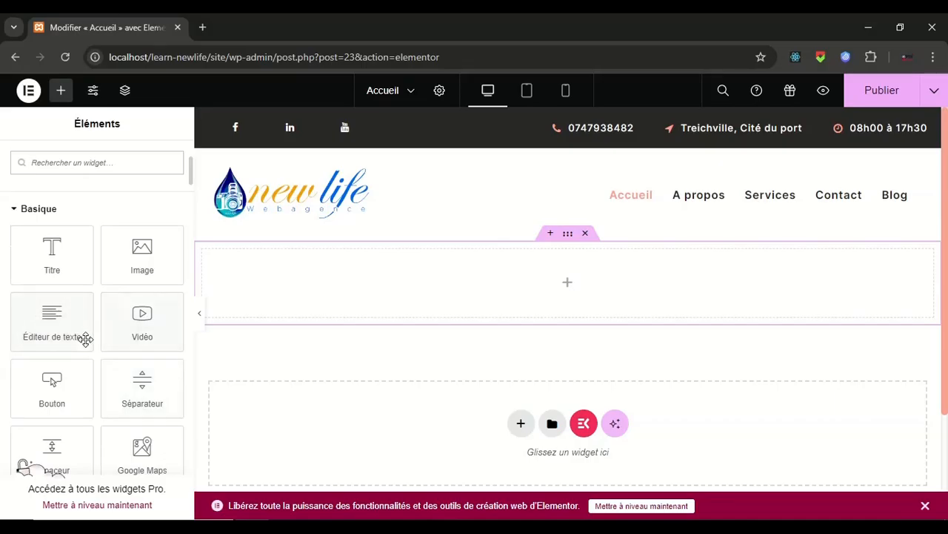
- Set the new container's background overlay type to Classique in its style settings
{"action": "left_click", "coordinate": [567, 236]}
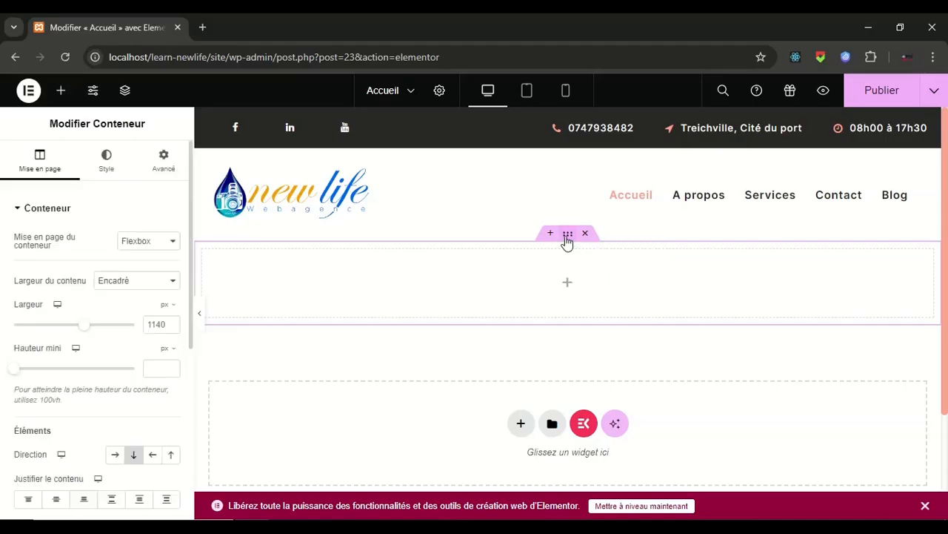
{"action": "left_click", "coordinate": [106, 164]}
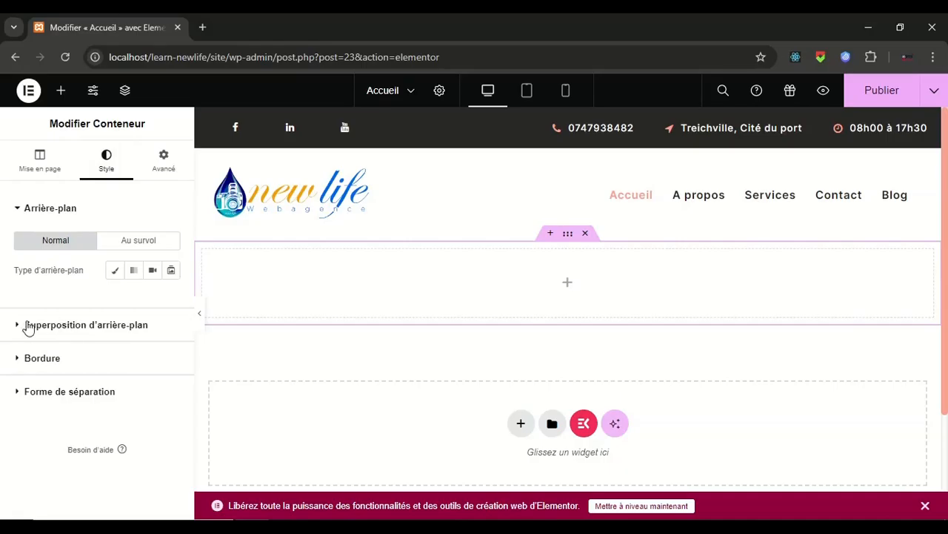
{"action": "left_click", "coordinate": [91, 330]}
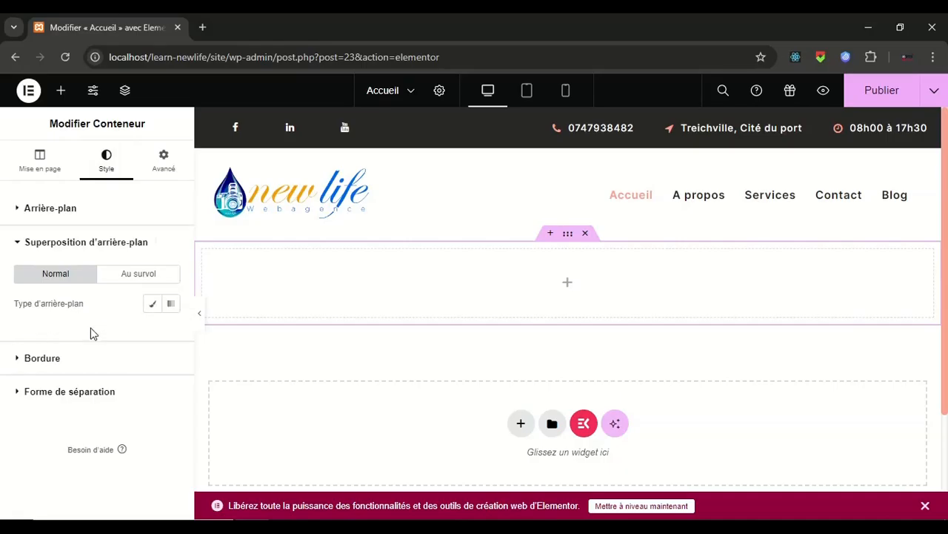
{"action": "left_click", "coordinate": [154, 306]}
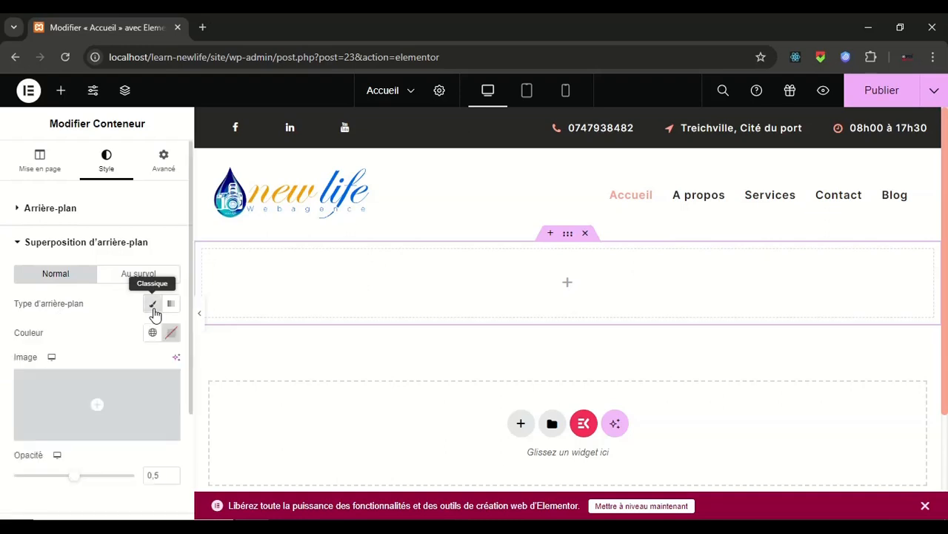
- Upload maison.png from the Downloads folder and insert it as the container's background overlay image
{"action": "left_click", "coordinate": [100, 408]}
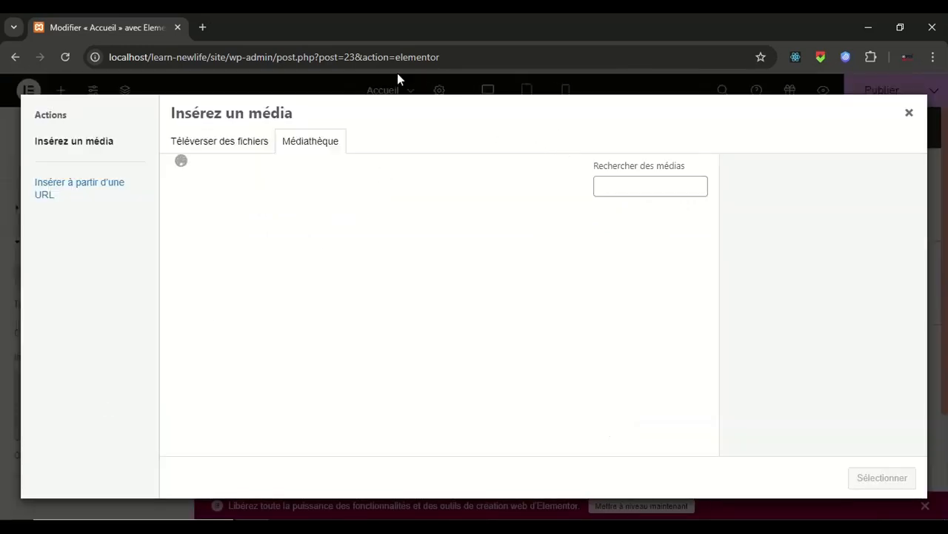
{"action": "left_click", "coordinate": [208, 148]}
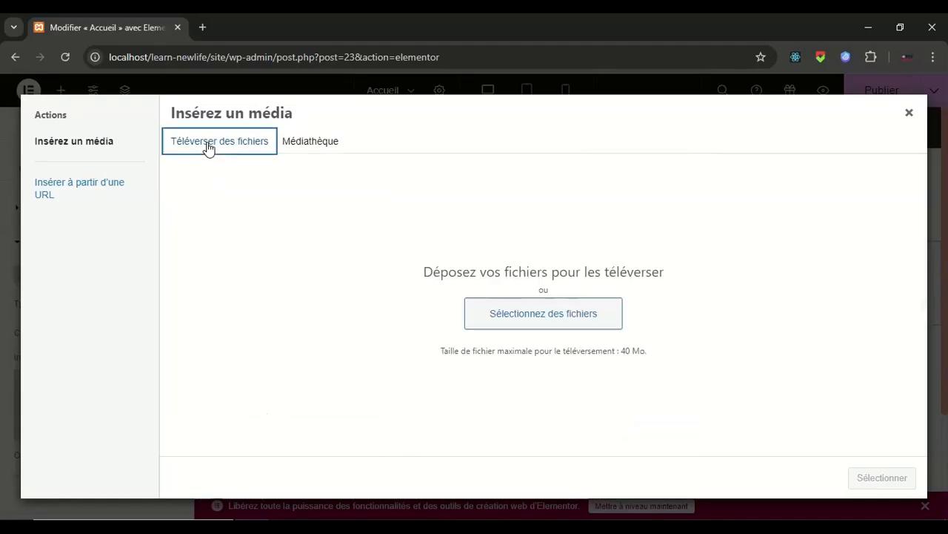
{"action": "left_click", "coordinate": [566, 316]}
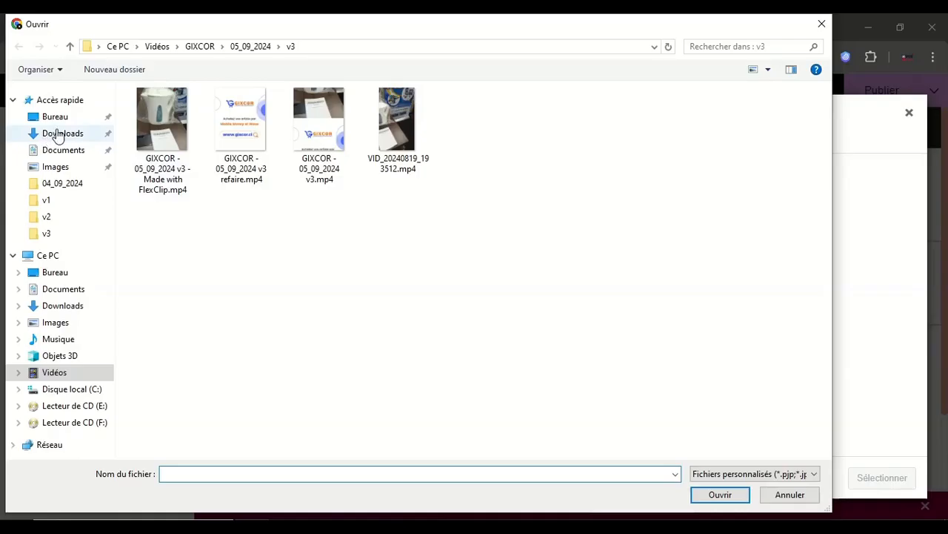
{"action": "left_click", "coordinate": [59, 133]}
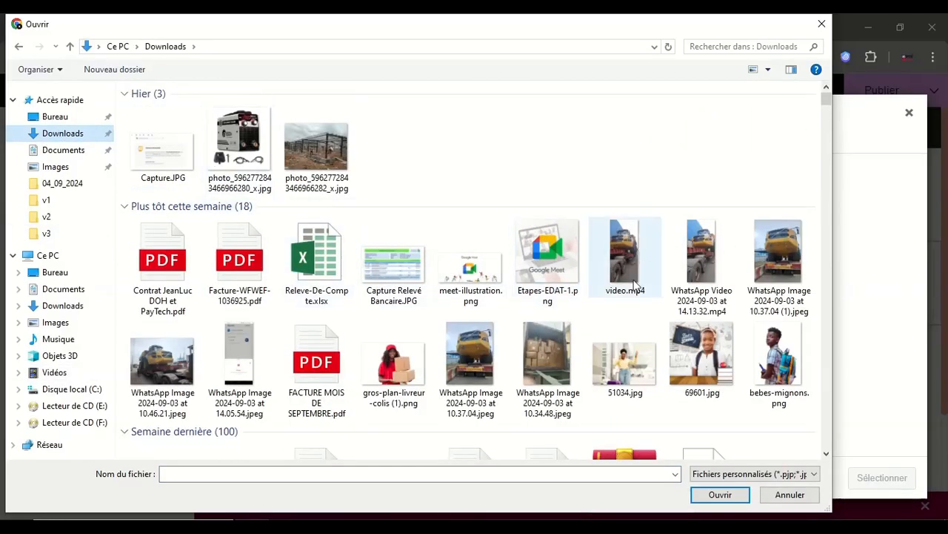
{"action": "scroll", "coordinate": [528, 260], "scroll_direction": "down", "scroll_amount": 4}
{"action": "scroll", "coordinate": [527, 307], "scroll_direction": "down", "scroll_amount": 3}
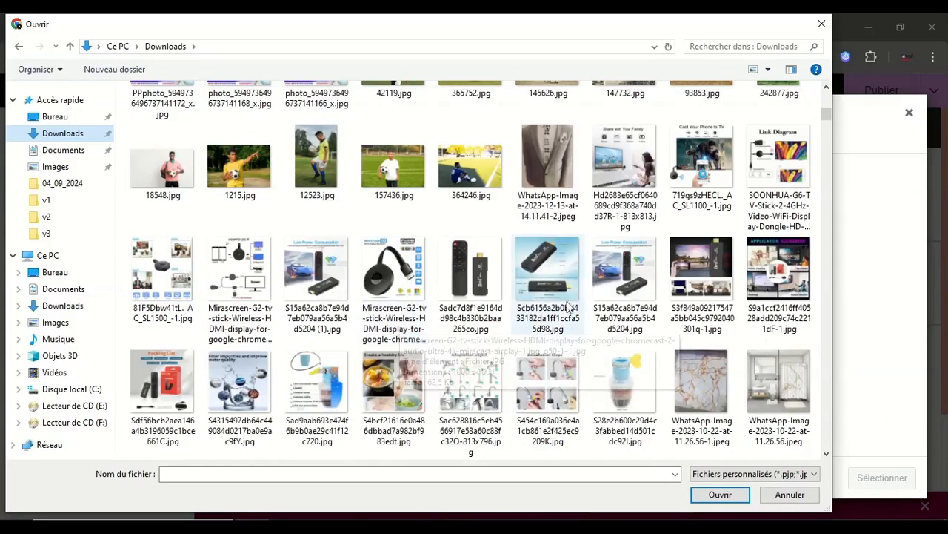
{"action": "scroll", "coordinate": [768, 299], "scroll_direction": "down", "scroll_amount": 5}
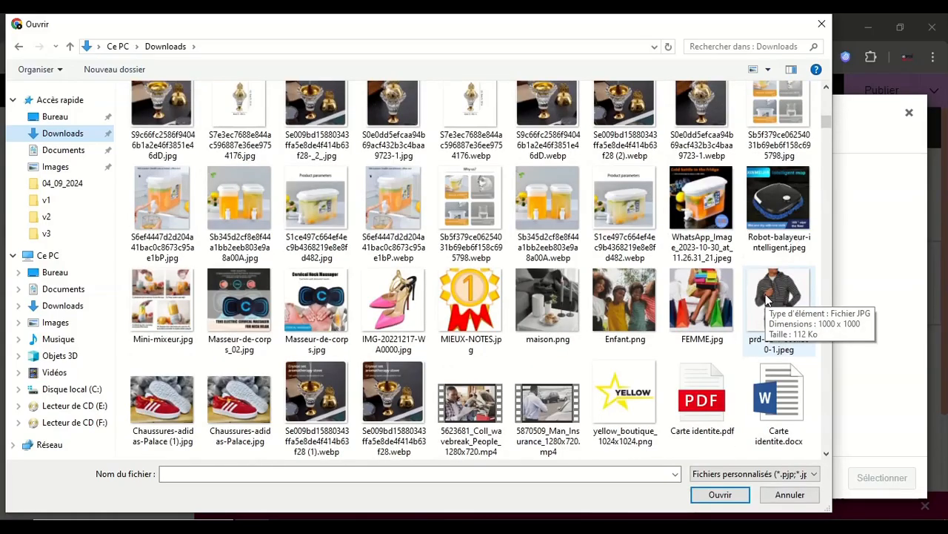
{"action": "left_click", "coordinate": [567, 303]}
{"action": "left_click", "coordinate": [730, 497]}
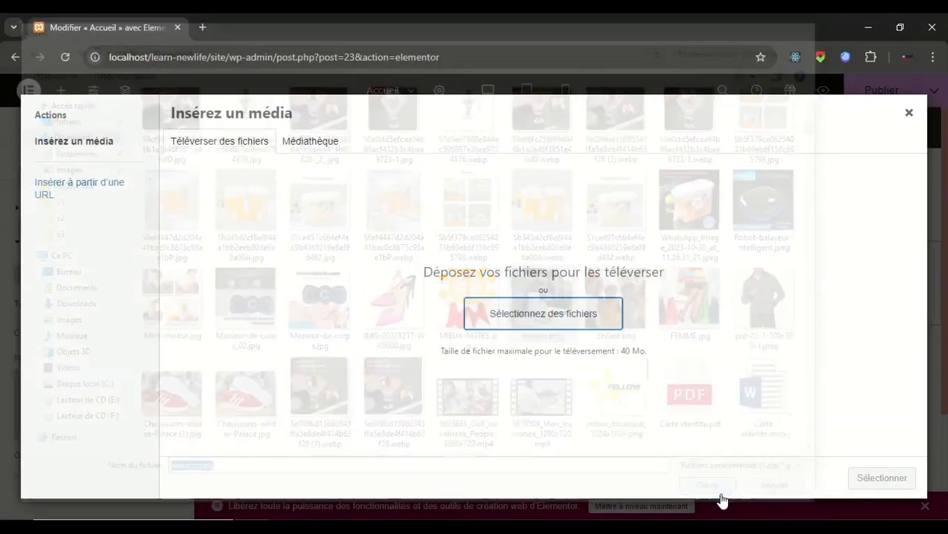
{"action": "left_click", "coordinate": [873, 481]}
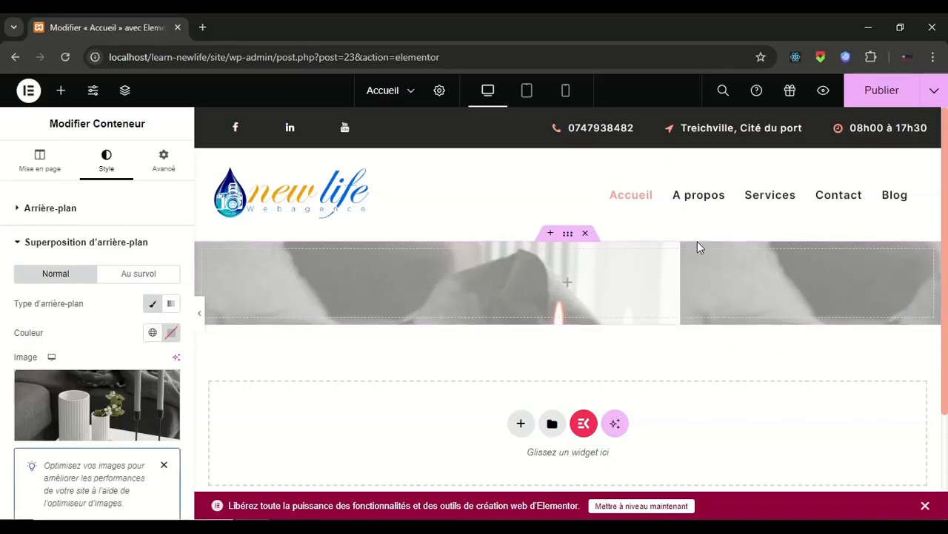
- Set the overlay image's position to Centré au centre
{"action": "scroll", "coordinate": [123, 310], "scroll_direction": "down", "scroll_amount": 5}
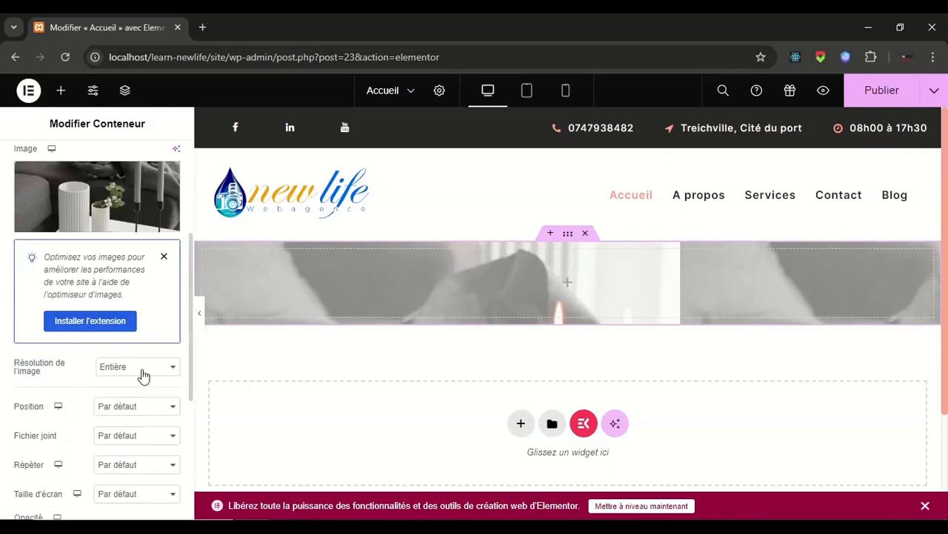
{"action": "left_click", "coordinate": [143, 409]}
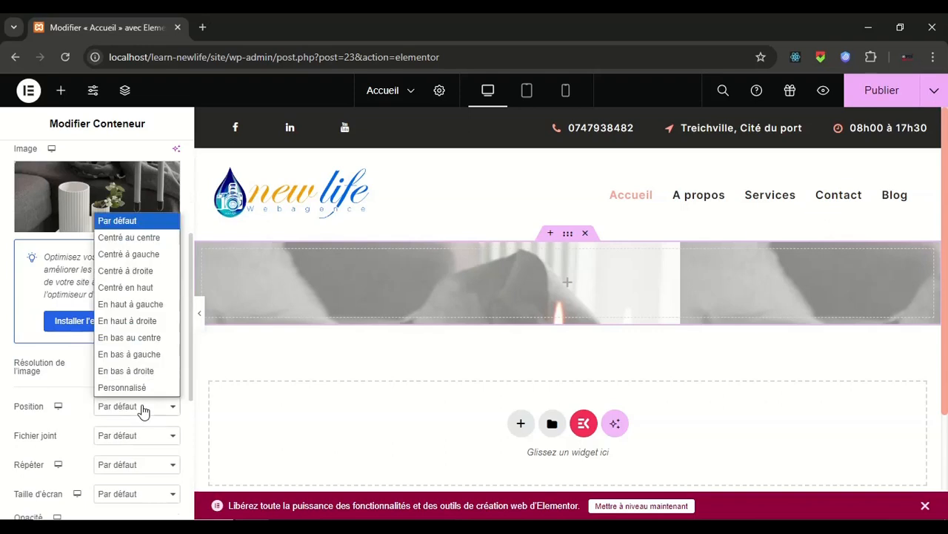
{"action": "left_click", "coordinate": [136, 237]}
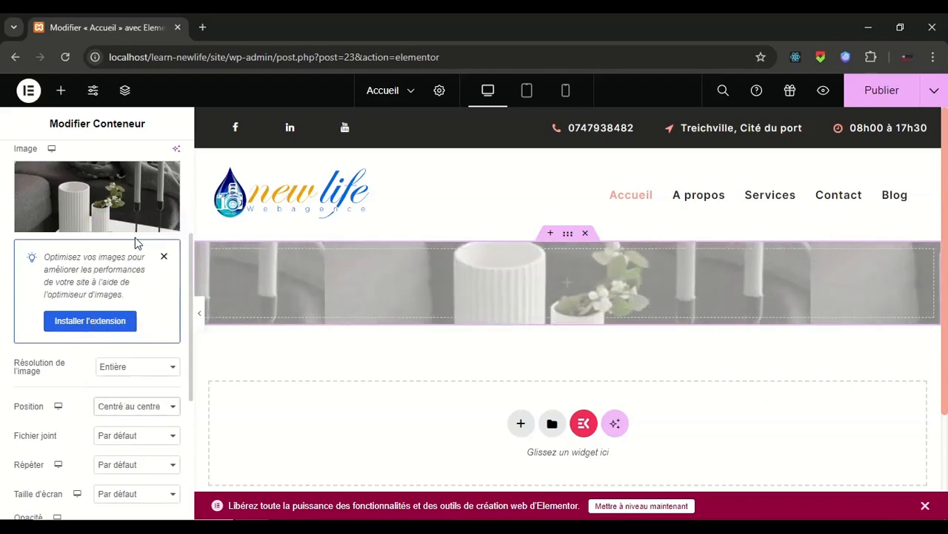
{"action": "left_click", "coordinate": [145, 412]}
{"action": "left_click", "coordinate": [146, 415]}
- Try the Défilement attachment on the overlay image and check its effect on the page
{"action": "left_click", "coordinate": [137, 437]}
{"action": "left_click", "coordinate": [119, 468]}
{"action": "scroll", "coordinate": [496, 339], "scroll_direction": "down", "scroll_amount": 2}
{"action": "scroll", "coordinate": [497, 338], "scroll_direction": "down", "scroll_amount": 1}
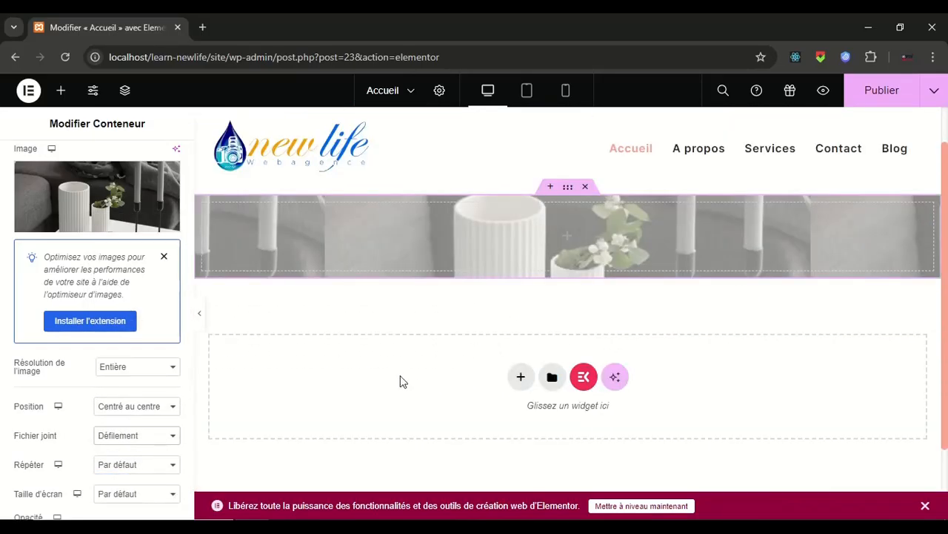
- Set the overlay image's attachment to Fixe and check its effect on the page
{"action": "left_click", "coordinate": [134, 439]}
{"action": "left_click", "coordinate": [127, 487]}
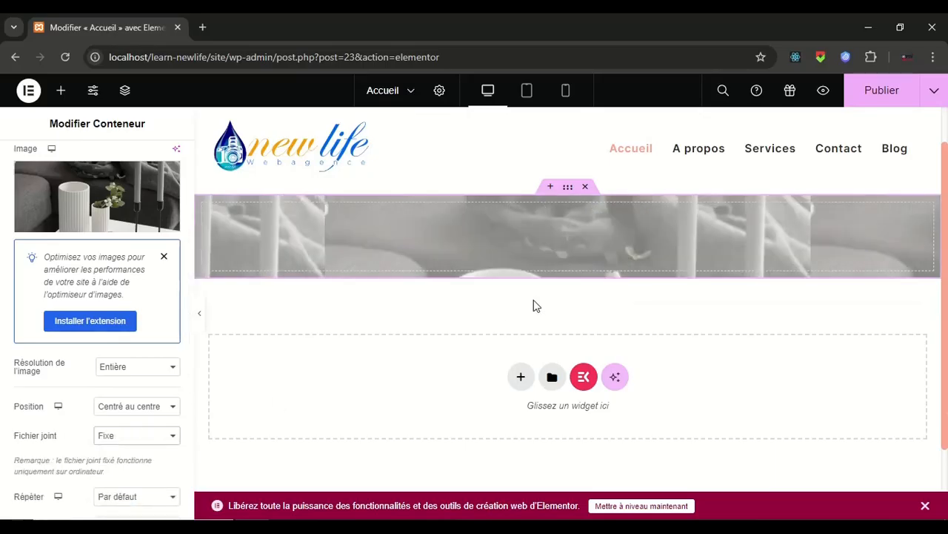
{"action": "scroll", "coordinate": [534, 305], "scroll_direction": "up", "scroll_amount": 1}
{"action": "scroll", "coordinate": [40, 468], "scroll_direction": "down", "scroll_amount": 1}
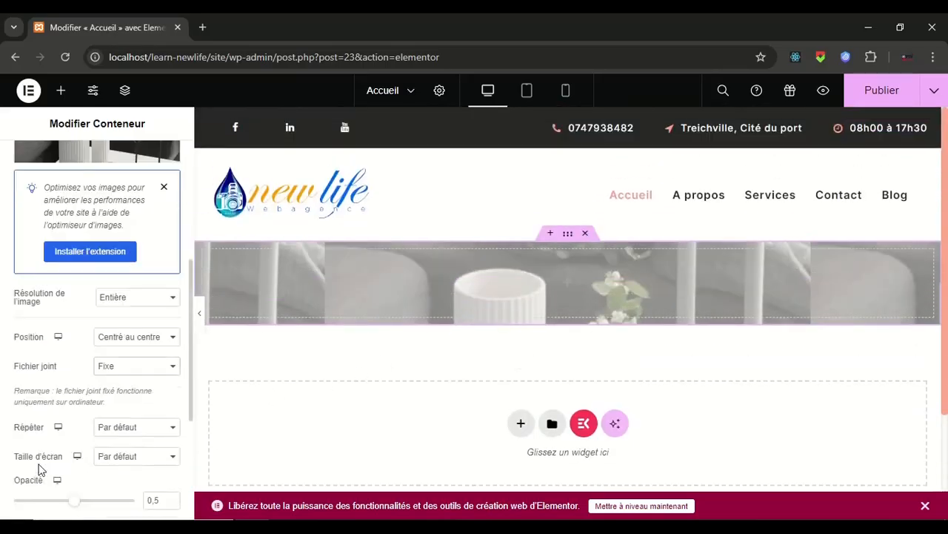
- Set the overlay image's repeat to Aucune répétition and its size to Couvrir
{"action": "left_click", "coordinate": [141, 430]}
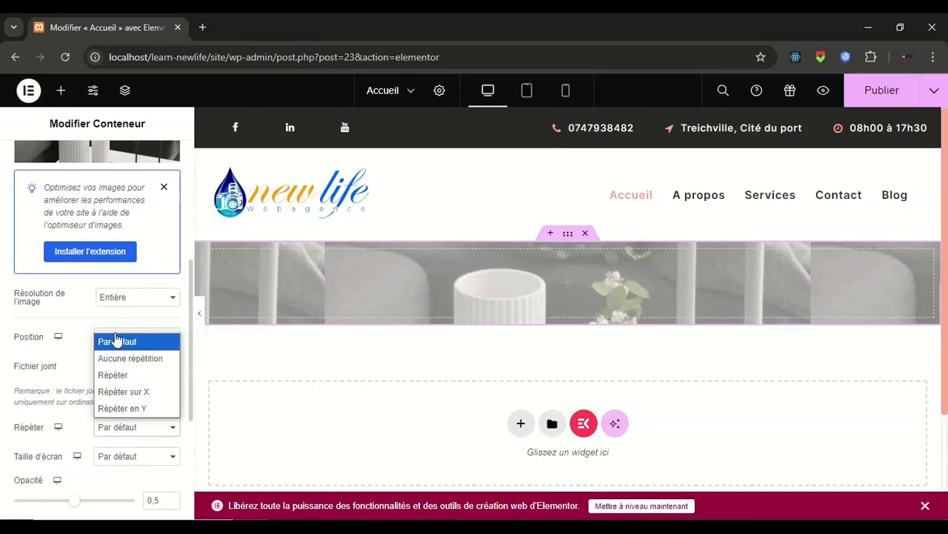
{"action": "left_click", "coordinate": [111, 358]}
{"action": "left_click", "coordinate": [154, 458]}
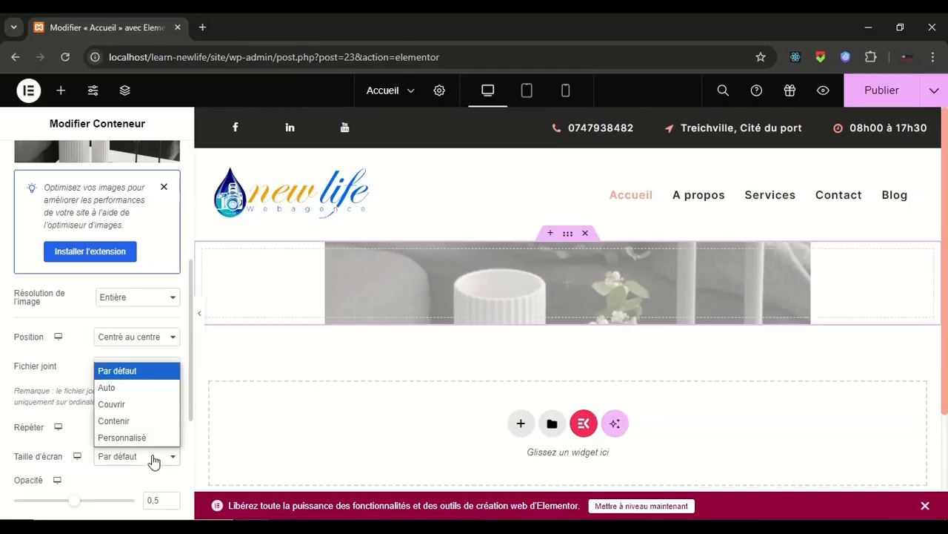
{"action": "left_click", "coordinate": [116, 404]}
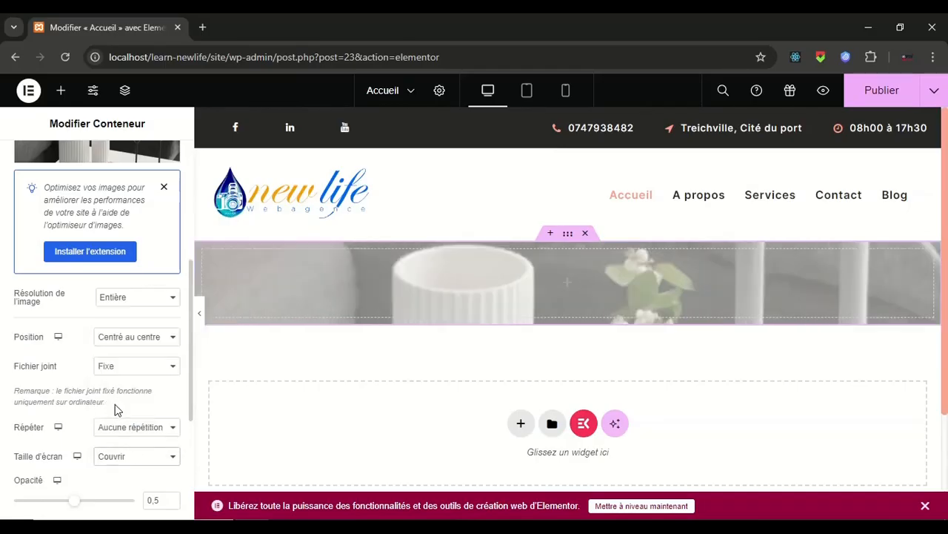
- Try the Contenir size on the overlay image and restore it to Couvrir
{"action": "left_click", "coordinate": [123, 458]}
{"action": "left_click", "coordinate": [115, 424]}
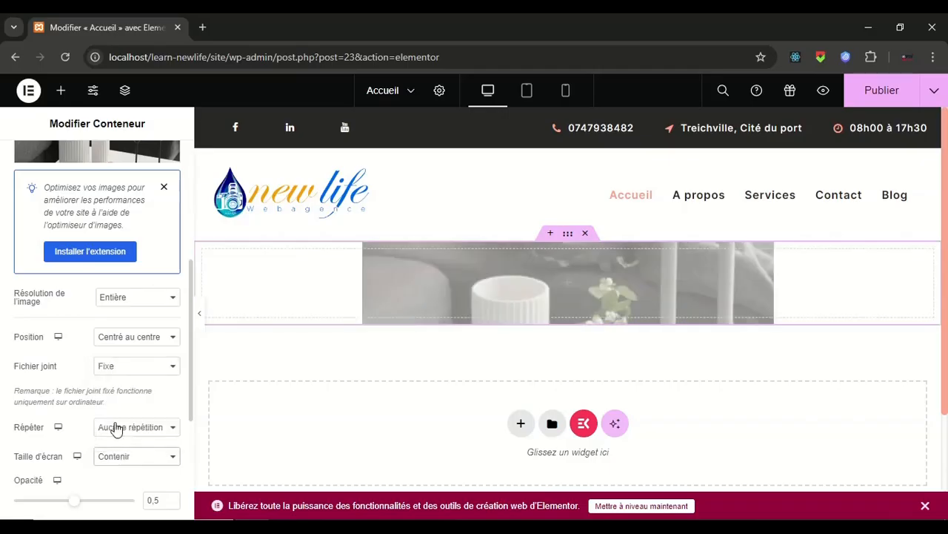
{"action": "left_click", "coordinate": [123, 459]}
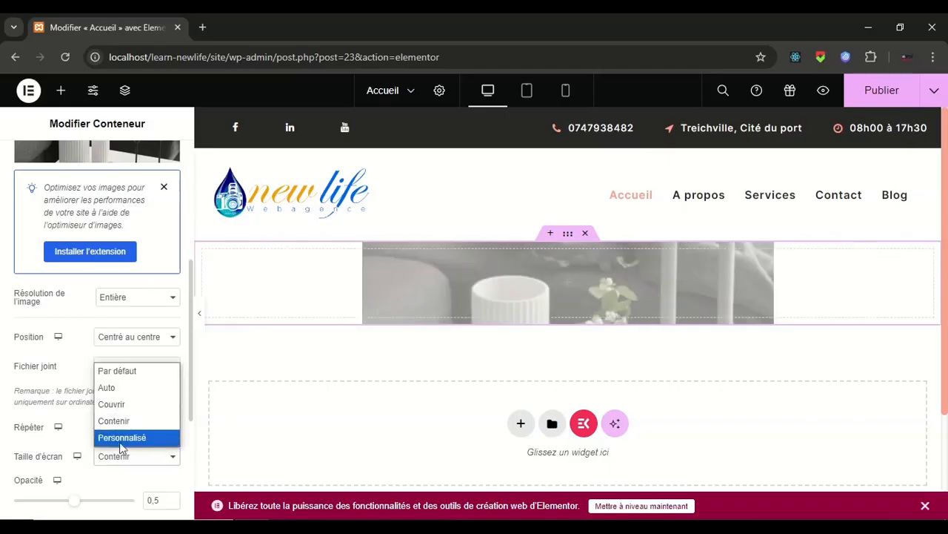
{"action": "left_click", "coordinate": [116, 404]}
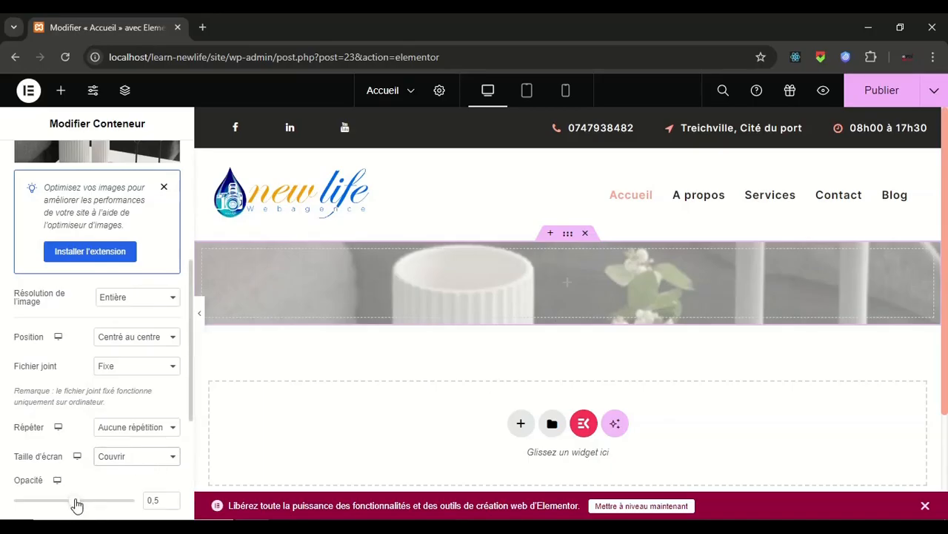
- Set the overlay image's opacity to 0,6 and look at the container's shape divider settings
{"action": "mouse_move", "coordinate": [76, 506]}
{"action": "left_mouse_down"}
{"action": "mouse_move", "coordinate": [160, 498]}
{"action": "mouse_move", "coordinate": [42, 500]}
{"action": "mouse_move", "coordinate": [88, 507]}
{"action": "left_mouse_up"}
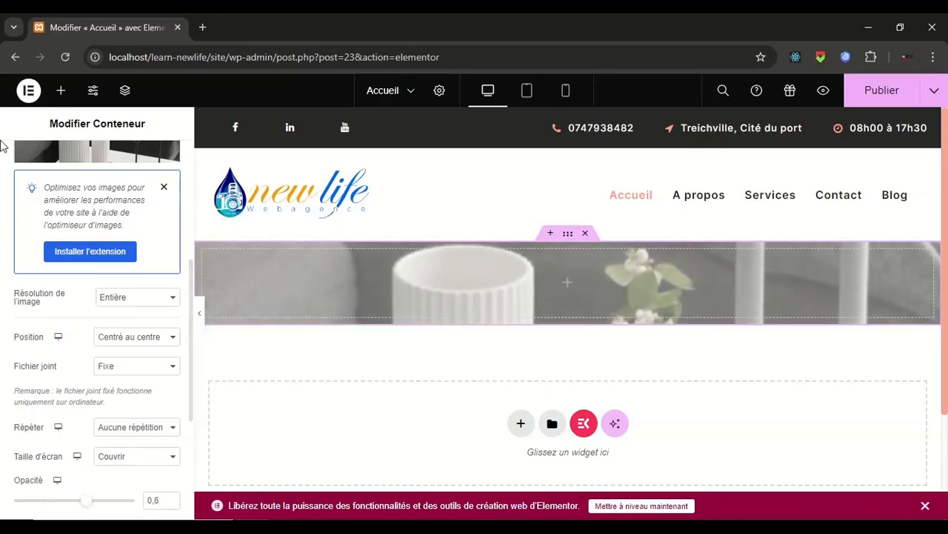
{"action": "scroll", "coordinate": [41, 297], "scroll_direction": "down", "scroll_amount": 3}
{"action": "scroll", "coordinate": [49, 312], "scroll_direction": "down", "scroll_amount": 1}
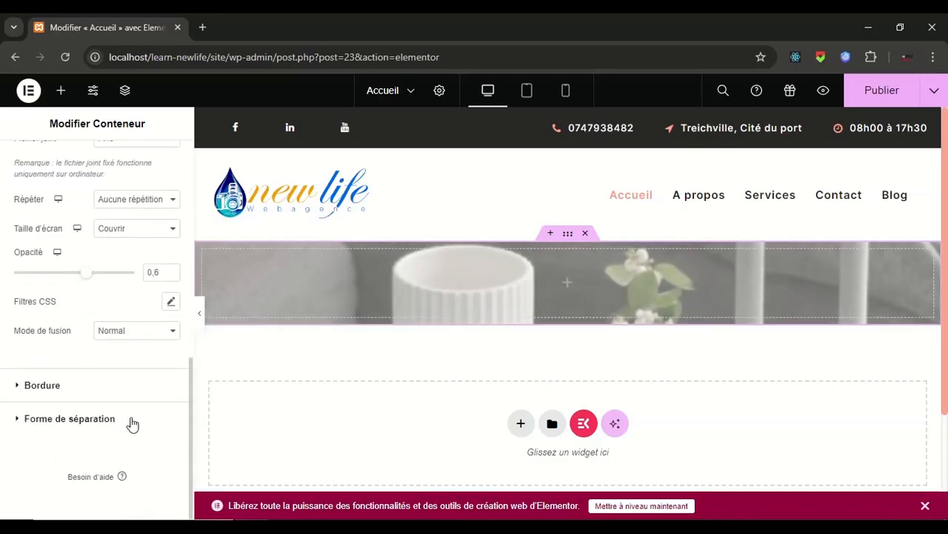
{"action": "left_click", "coordinate": [67, 419]}
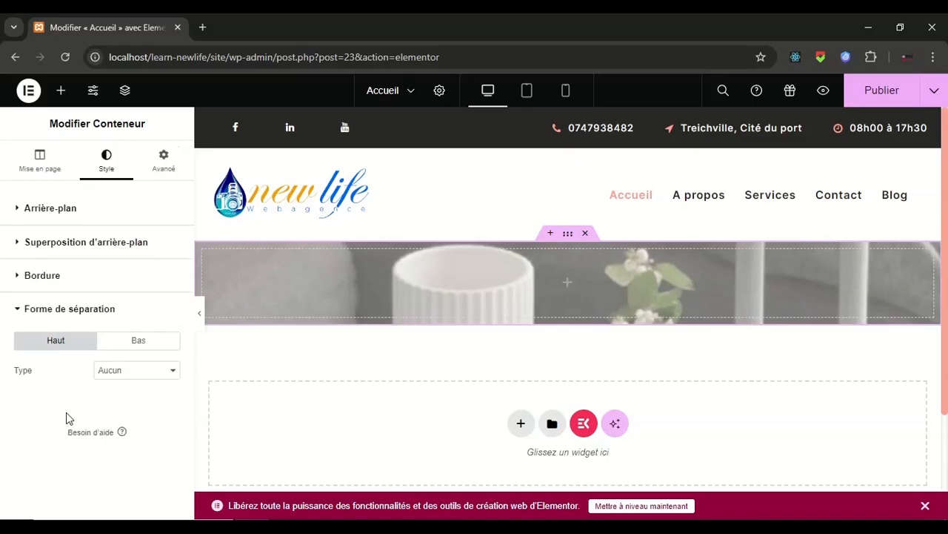
- Give the container a classic background with the dark blue colour #02032E
{"action": "left_click", "coordinate": [50, 211]}
{"action": "left_click", "coordinate": [115, 271]}
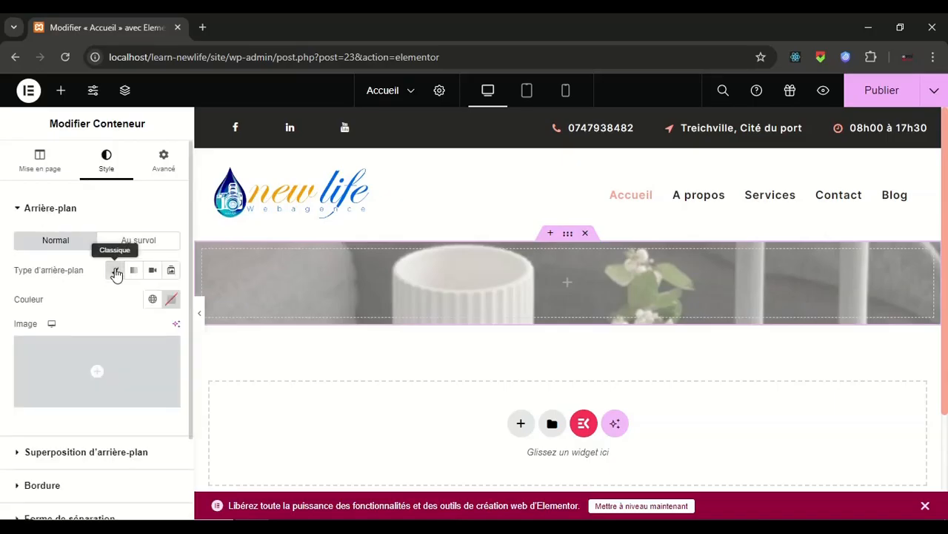
{"action": "left_click", "coordinate": [172, 300]}
{"action": "left_click_drag", "start_coordinate": [152, 214], "coordinate": [46, 249]}
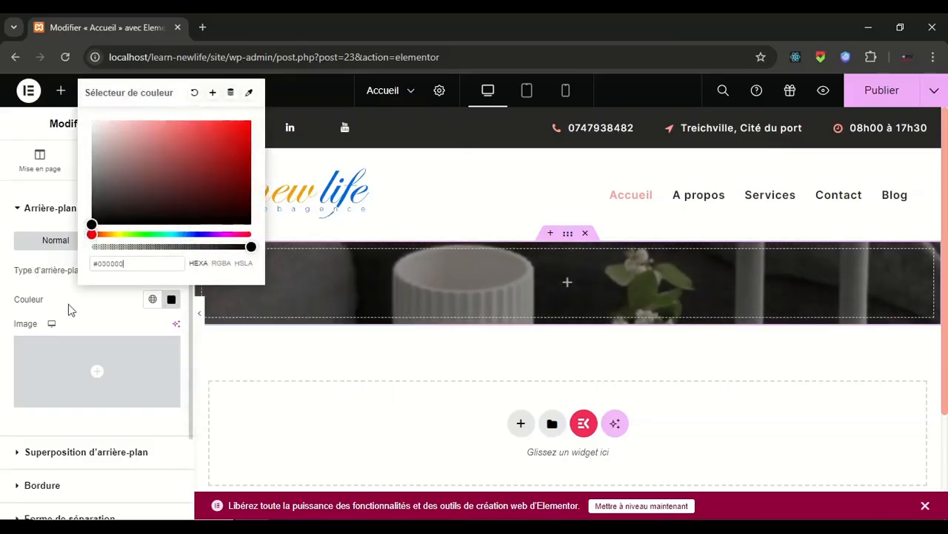
{"action": "left_click", "coordinate": [197, 234]}
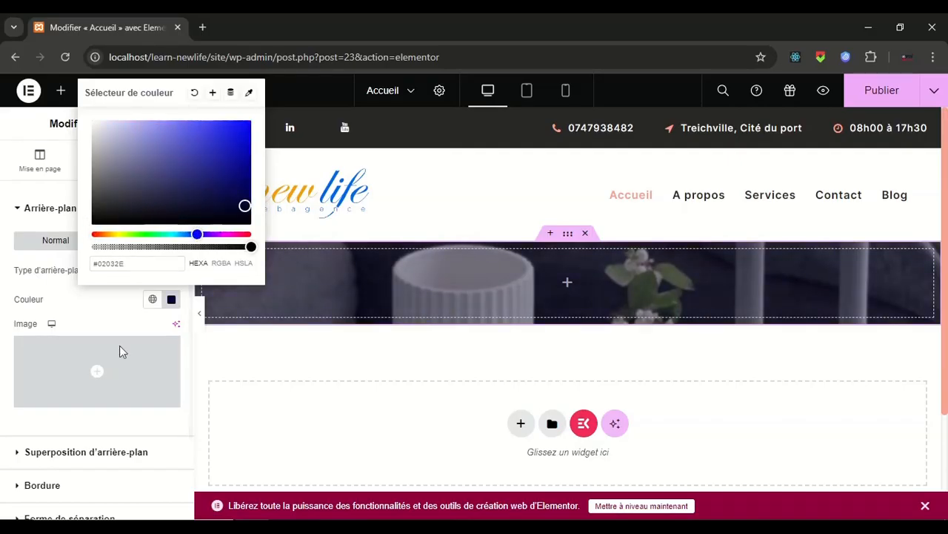
{"action": "left_click", "coordinate": [99, 307]}
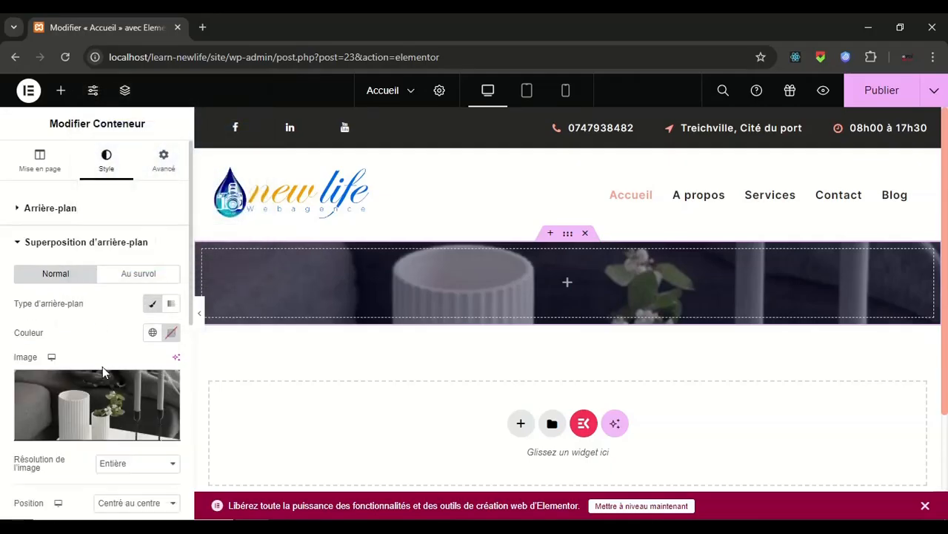
- Lower the opacity of the container's overlay image to 0,2
{"action": "scroll", "coordinate": [102, 370], "scroll_direction": "down", "scroll_amount": 3}
{"action": "scroll", "coordinate": [103, 372], "scroll_direction": "down", "scroll_amount": 1}
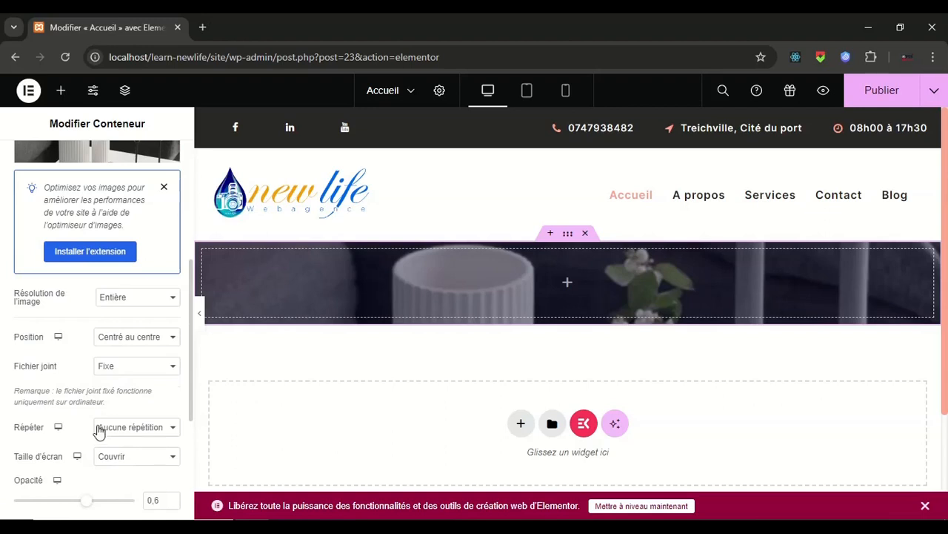
{"action": "scroll", "coordinate": [99, 431], "scroll_direction": "down", "scroll_amount": 1}
{"action": "left_click_drag", "start_coordinate": [91, 438], "coordinate": [46, 434]}
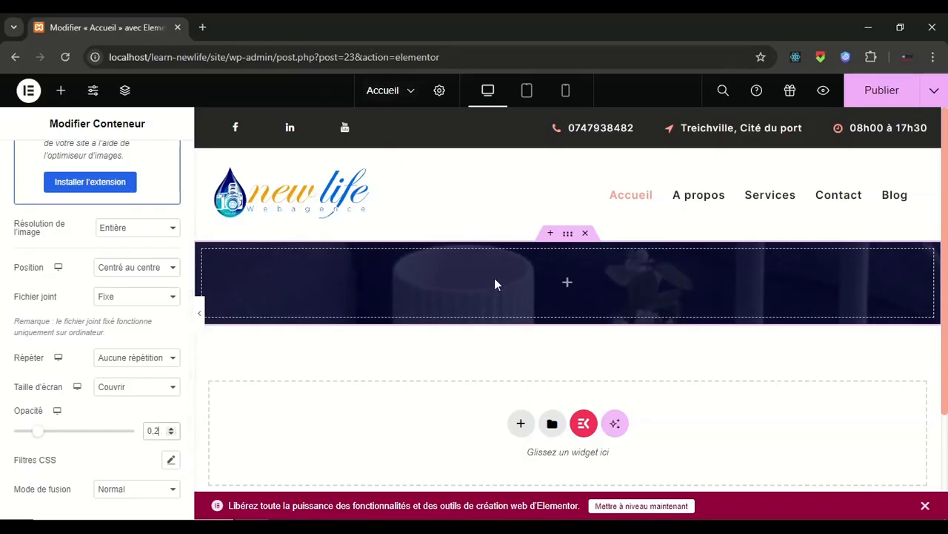
- Add a Titre widget inside the container and change its text to "Titre"
{"action": "left_click", "coordinate": [61, 91]}
{"action": "scroll", "coordinate": [112, 348], "scroll_direction": "down", "scroll_amount": 2}
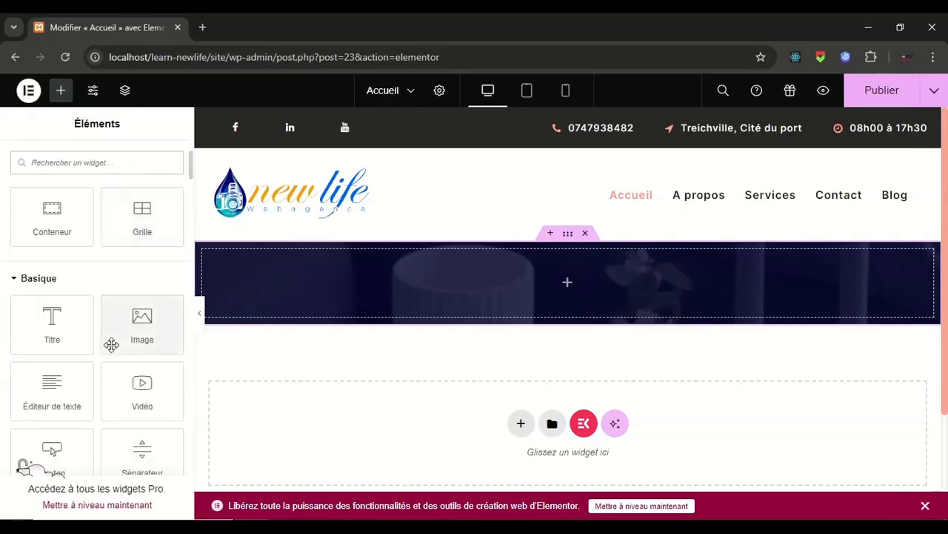
{"action": "left_click_drag", "start_coordinate": [63, 316], "coordinate": [593, 280]}
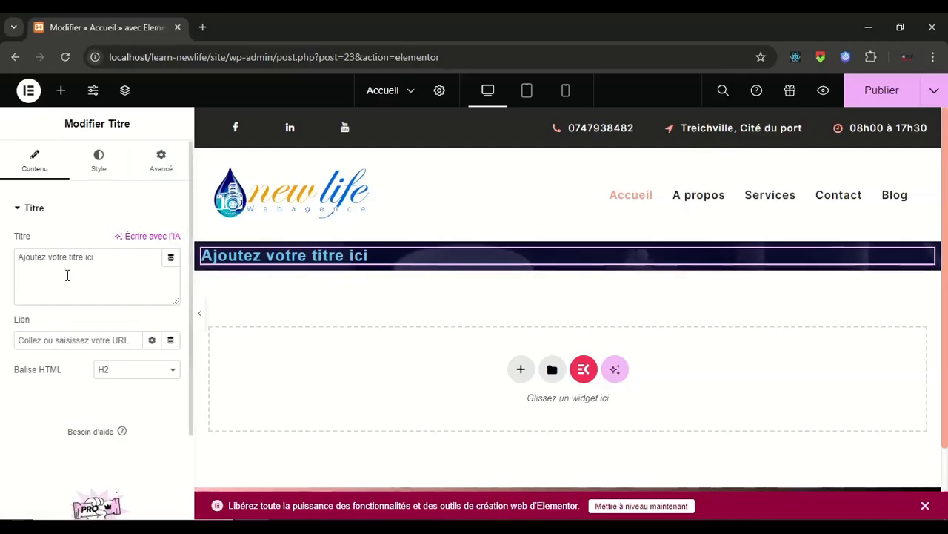
{"action": "left_click_drag", "start_coordinate": [136, 267], "coordinate": [9, 267]}
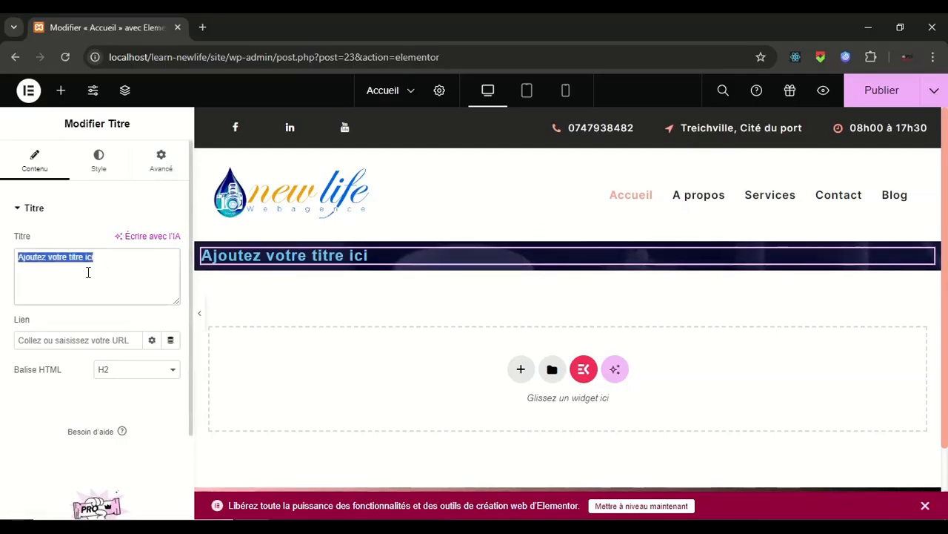
{"action": "type", "text": "Titre"}
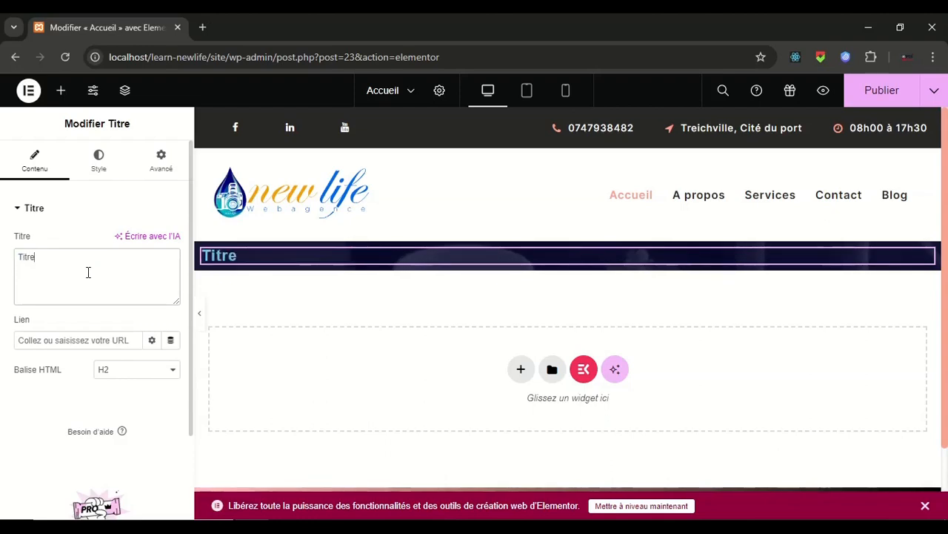
- Centre the title and set its text colour to white
{"action": "left_click", "coordinate": [100, 169]}
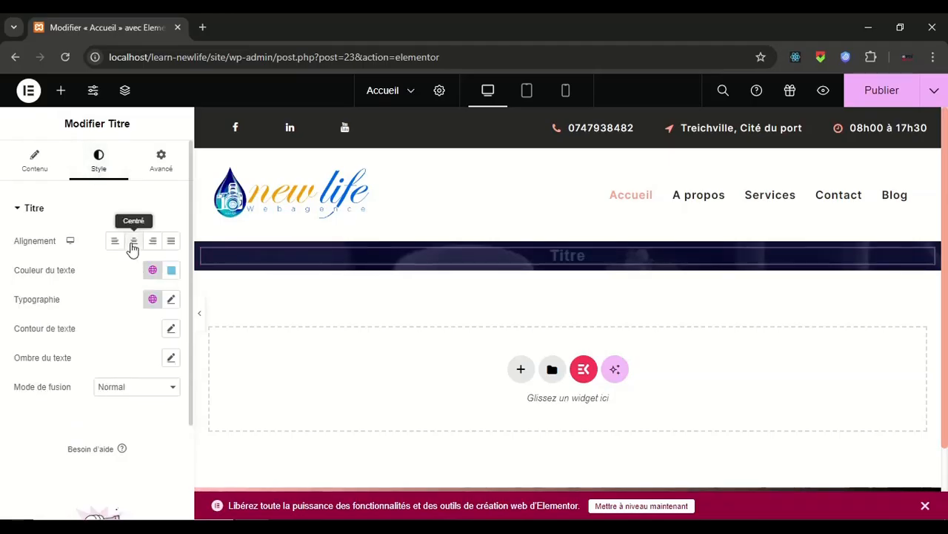
{"action": "left_click", "coordinate": [171, 271]}
{"action": "left_click_drag", "start_coordinate": [174, 337], "coordinate": [89, 326]}
{"action": "left_click", "coordinate": [87, 220]}
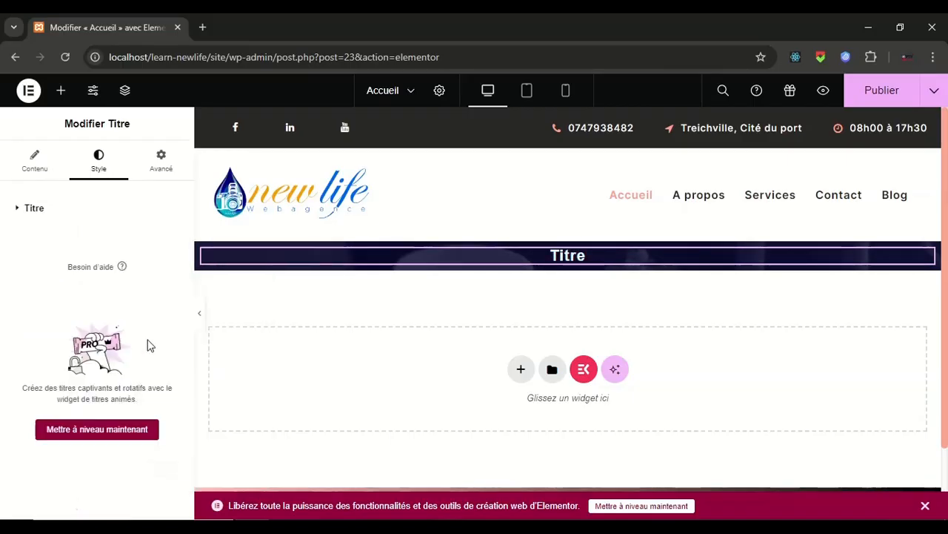
{"action": "left_click", "coordinate": [33, 222]}
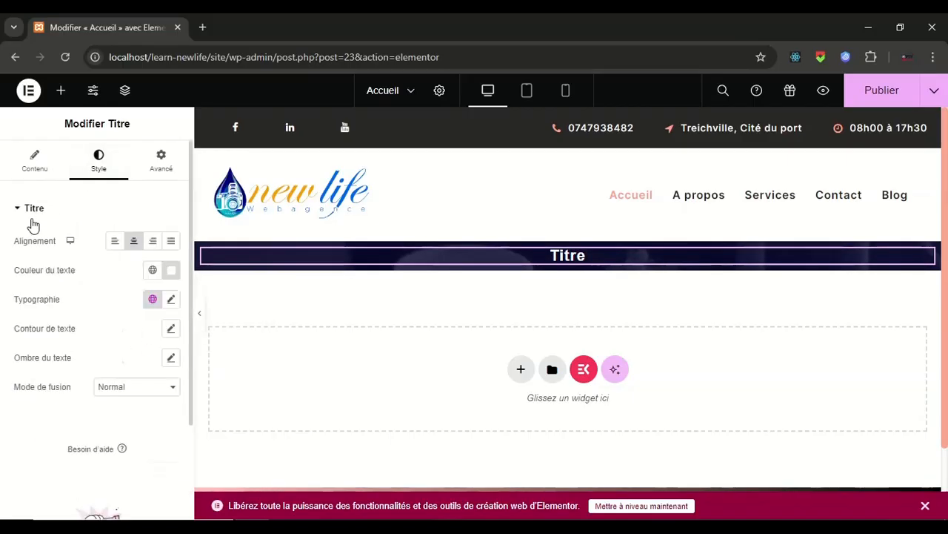
- Set the title's typography to the Roboto Condensed family at a size of 70 px
{"action": "left_click", "coordinate": [172, 300]}
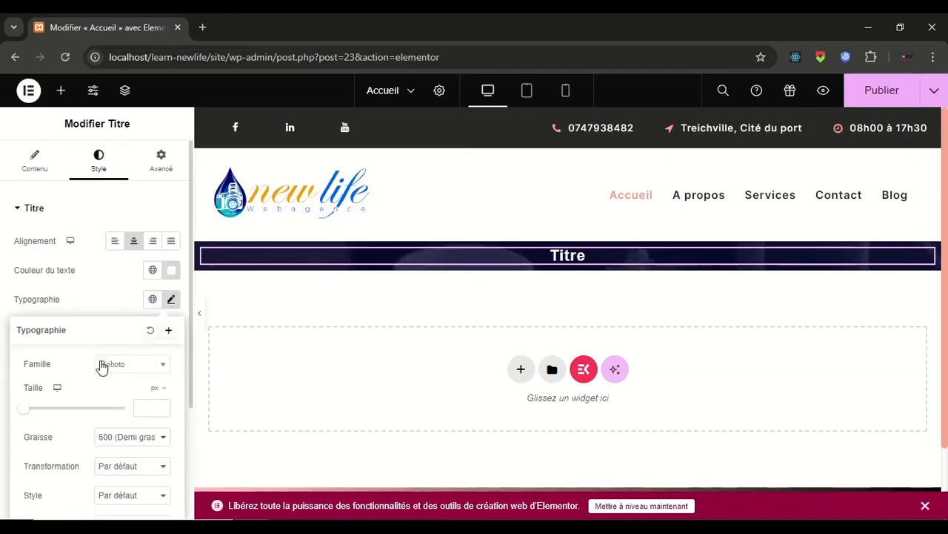
{"action": "left_click", "coordinate": [133, 371]}
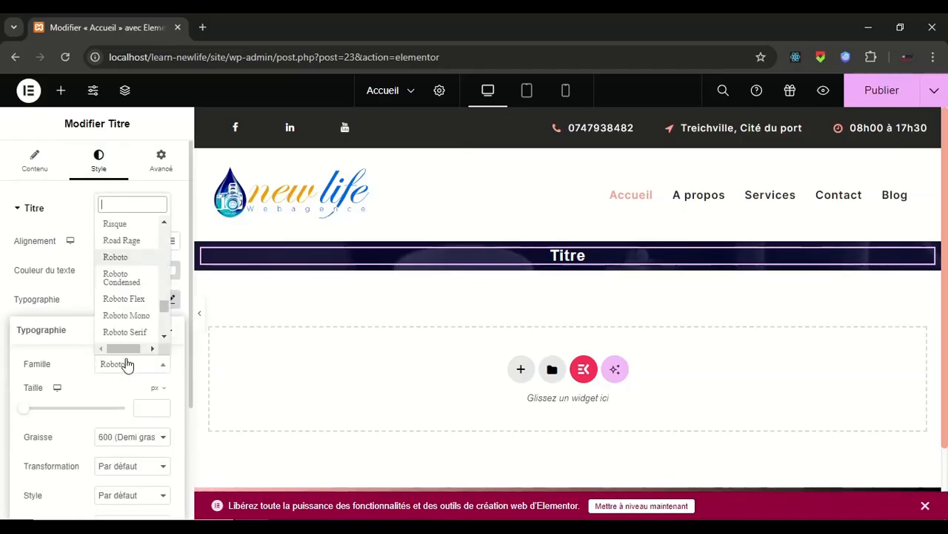
{"action": "left_click", "coordinate": [124, 278]}
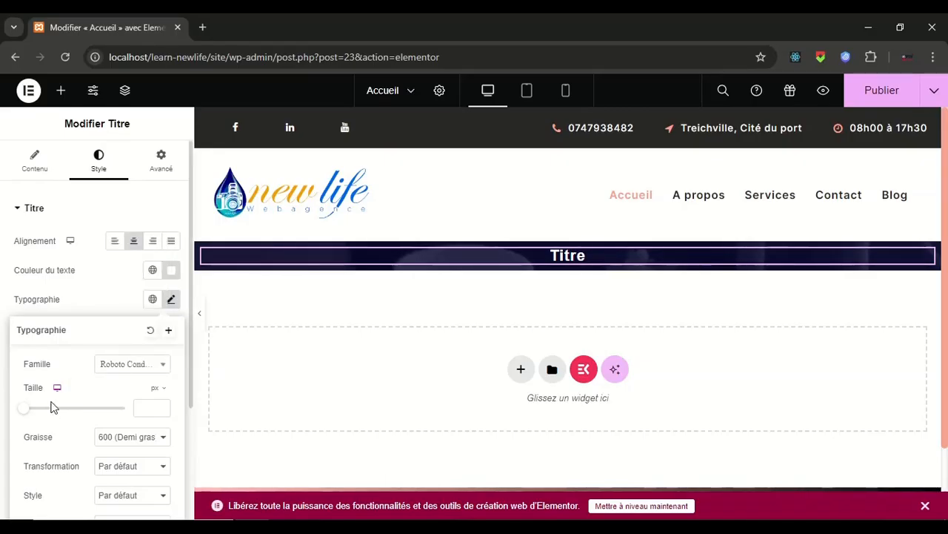
{"action": "left_click_drag", "start_coordinate": [23, 412], "coordinate": [57, 413]}
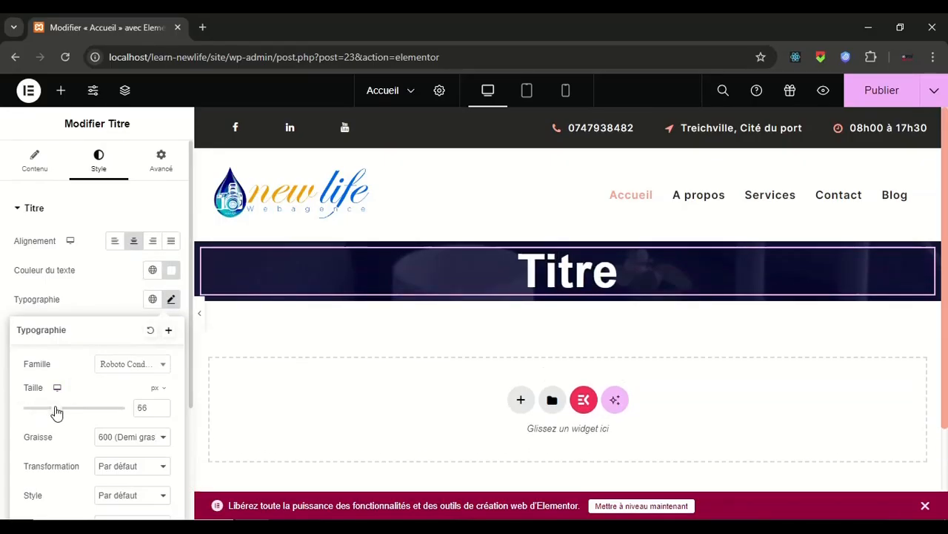
{"action": "left_click", "coordinate": [162, 405]}
{"action": "left_click", "coordinate": [161, 405]}
{"action": "left_click", "coordinate": [162, 405]}
{"action": "left_click", "coordinate": [162, 405]}
{"action": "left_click", "coordinate": [161, 405]}
{"action": "left_click", "coordinate": [161, 405]}
{"action": "left_click", "coordinate": [161, 411]}
{"action": "left_click", "coordinate": [161, 411]}
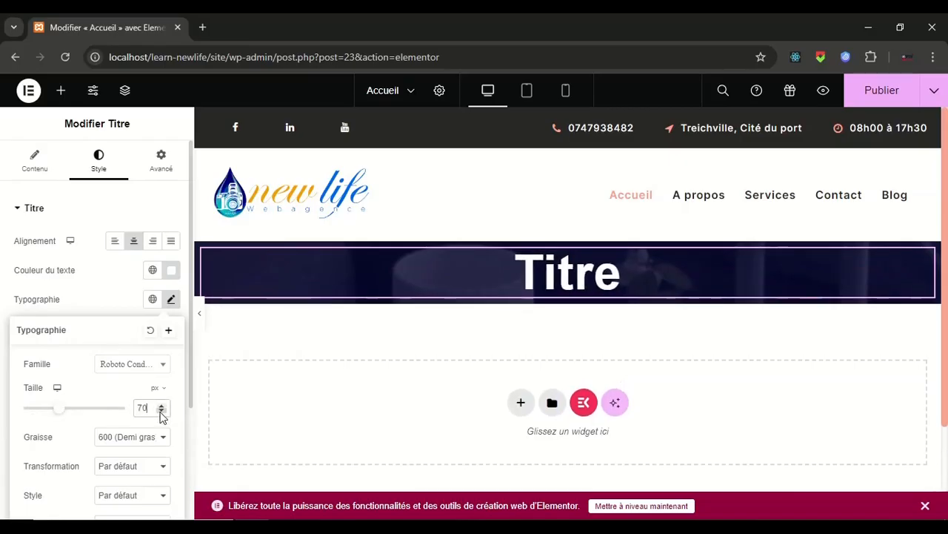
- Unlink the title's margins, set the top to 60 px and the other sides to 37 px, and publish the page
{"action": "left_click", "coordinate": [151, 163]}
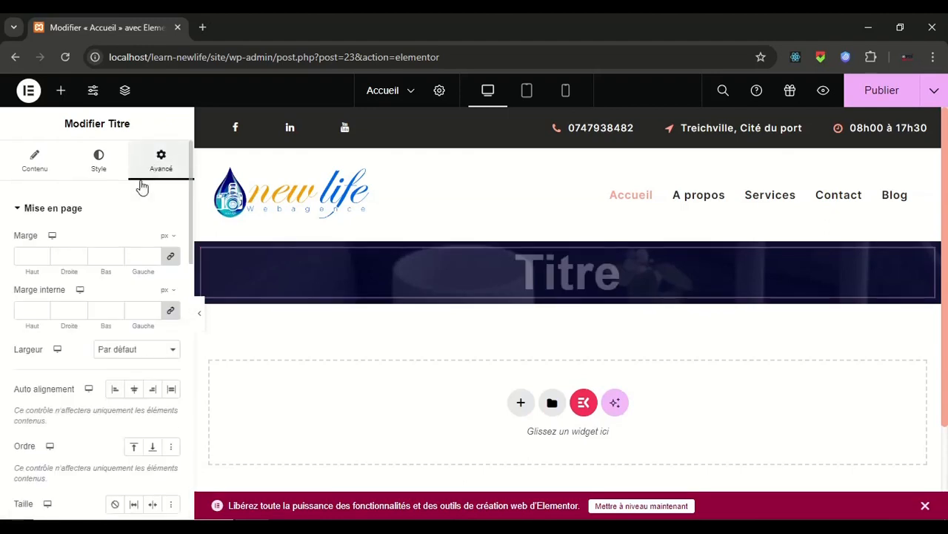
{"action": "left_click", "coordinate": [42, 254]}
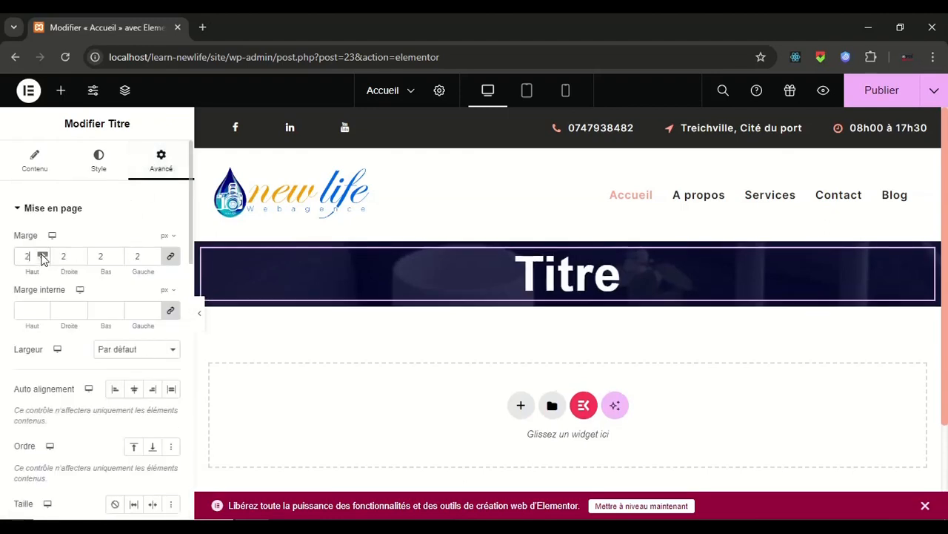
{"action": "left_click_drag", "start_coordinate": [42, 255], "coordinate": [43, 257]}
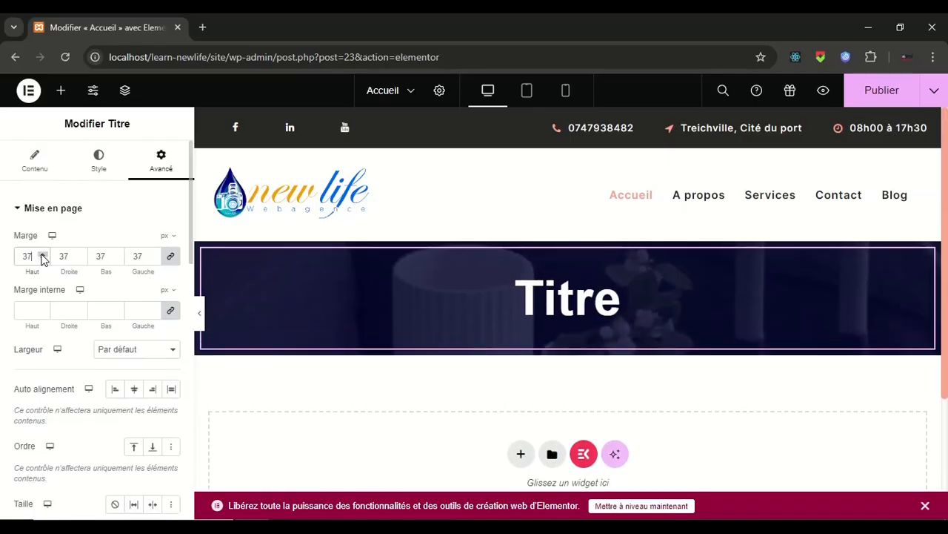
{"action": "left_click", "coordinate": [170, 256]}
{"action": "left_click_drag", "start_coordinate": [44, 256], "coordinate": [43, 256]}
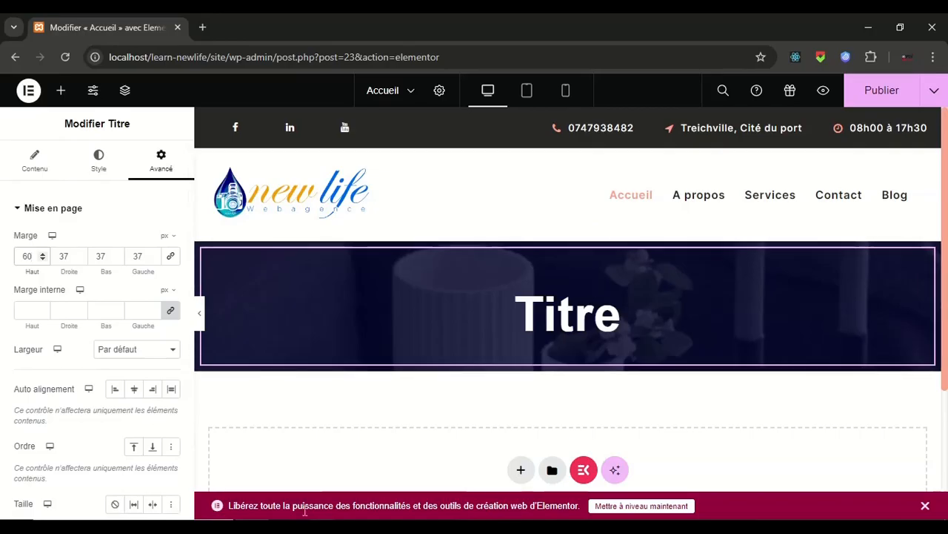
{"action": "left_click", "coordinate": [878, 96]}
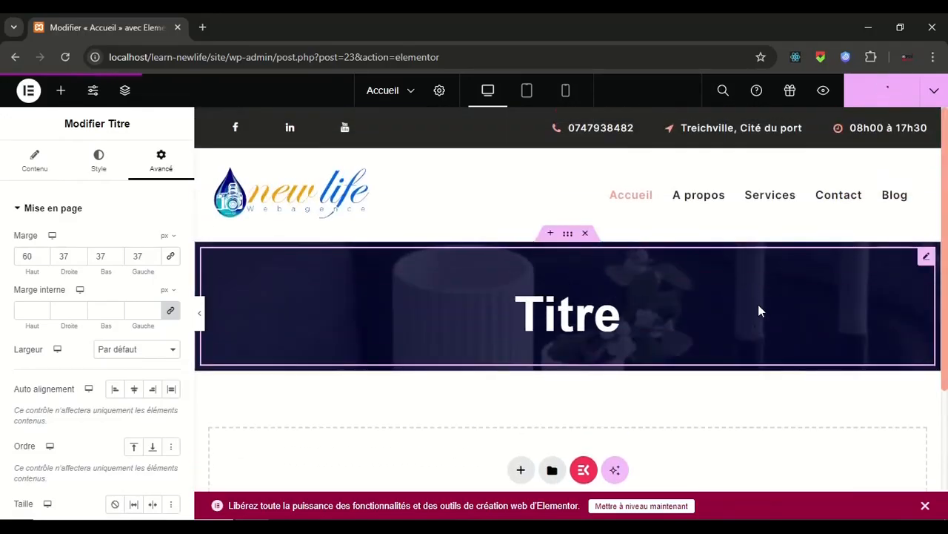
- Insert a two-column Flexbox container below the banner and add a Titre widget to its left column
{"action": "scroll", "coordinate": [758, 311], "scroll_direction": "down", "scroll_amount": 4}
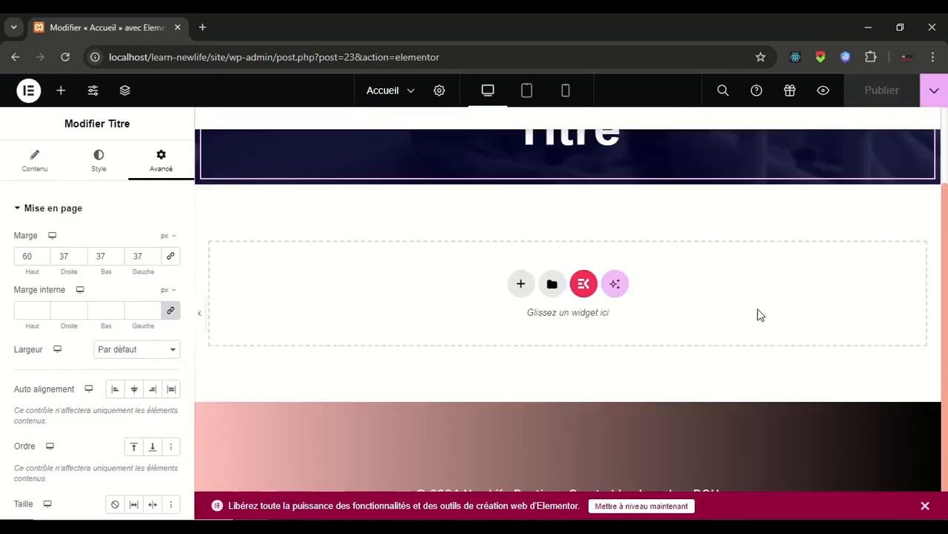
{"action": "scroll", "coordinate": [523, 327], "scroll_direction": "up", "scroll_amount": 2}
{"action": "left_click", "coordinate": [521, 339]}
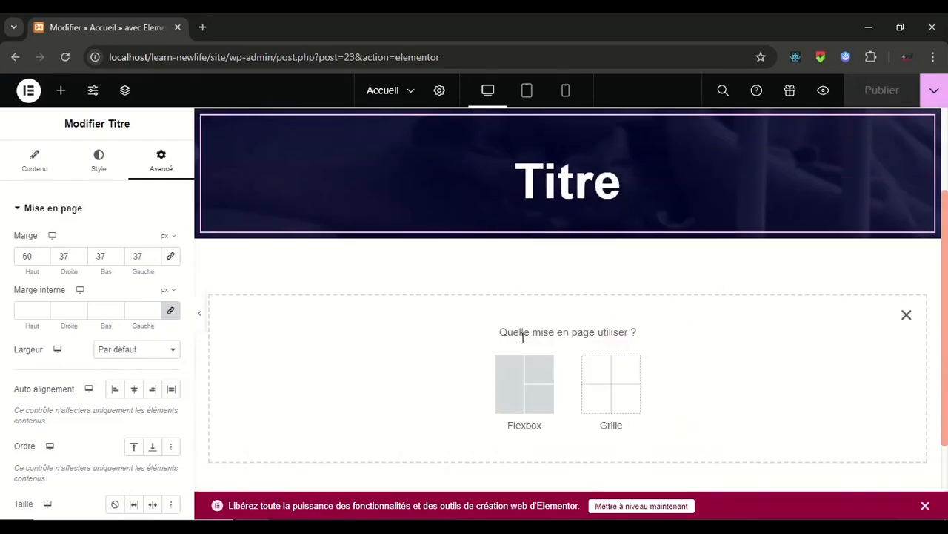
{"action": "left_click", "coordinate": [511, 387]}
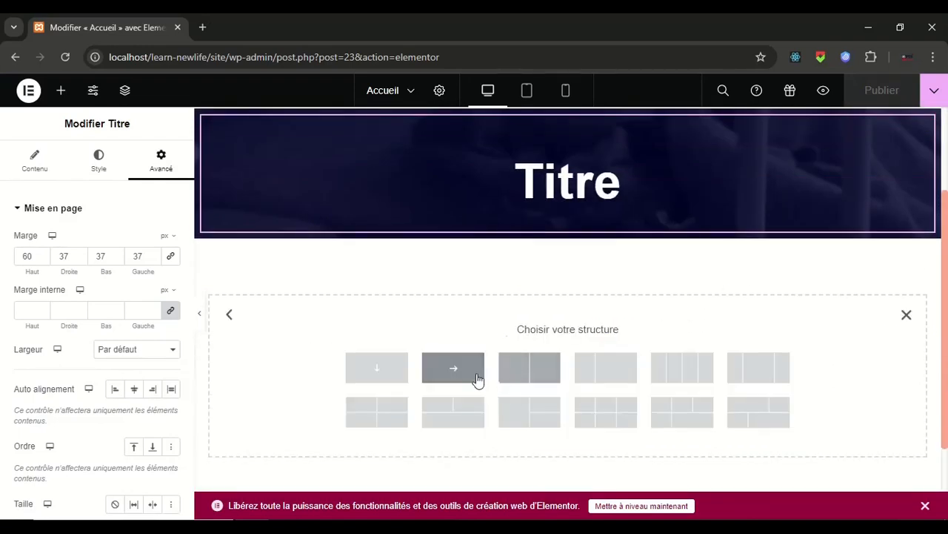
{"action": "left_click", "coordinate": [516, 375]}
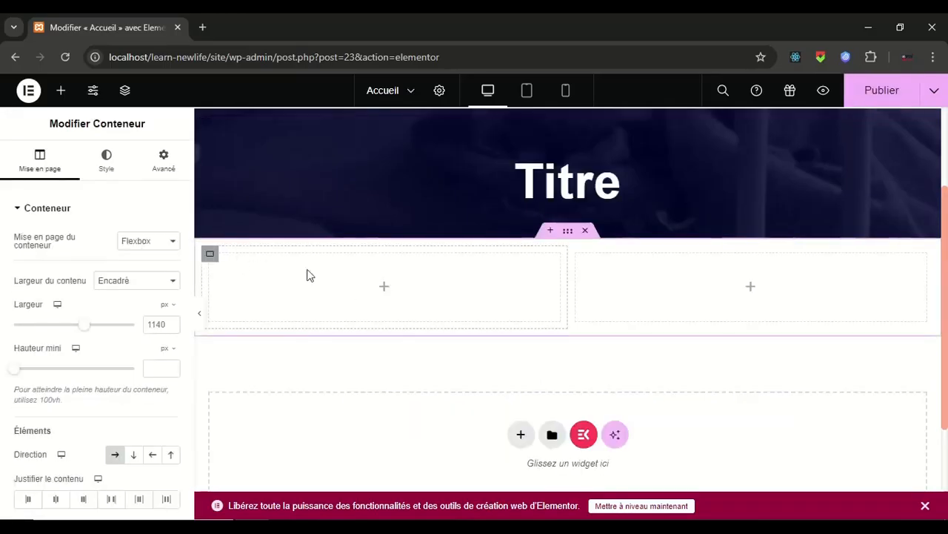
{"action": "left_click", "coordinate": [384, 293]}
{"action": "left_click_drag", "start_coordinate": [51, 454], "coordinate": [409, 294]}
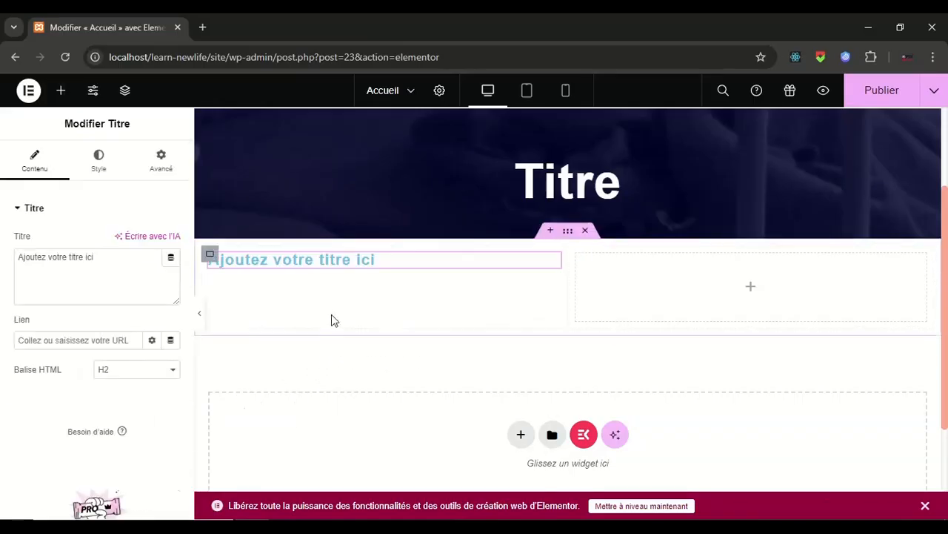
- Add an Image widget to the container's right column using referencement-seo.webp from the media library
{"action": "left_click", "coordinate": [751, 289]}
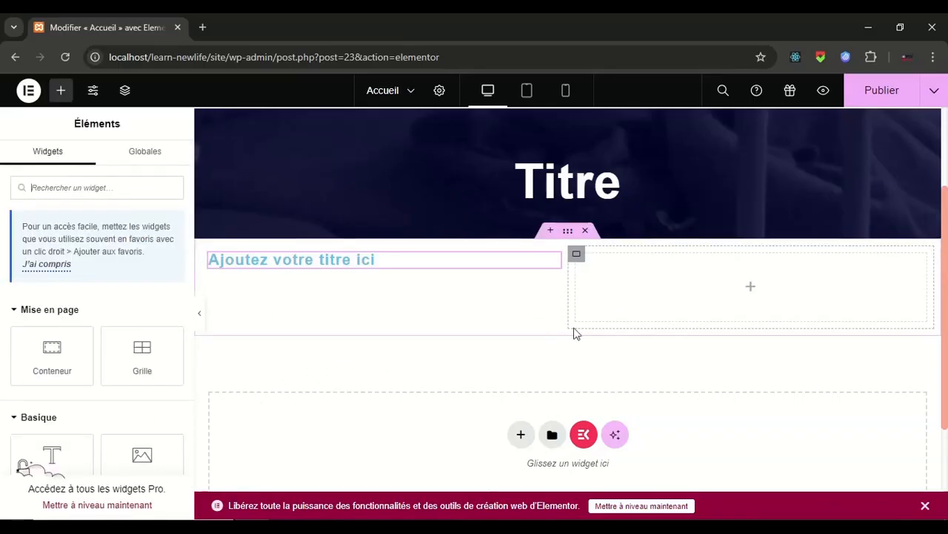
{"action": "scroll", "coordinate": [96, 333], "scroll_direction": "down", "scroll_amount": 1}
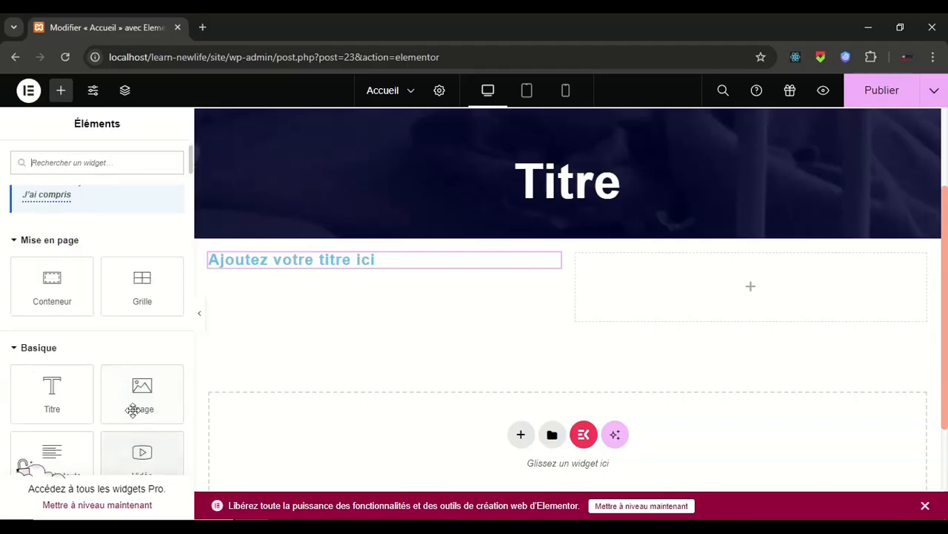
{"action": "left_click_drag", "start_coordinate": [143, 393], "coordinate": [720, 311]}
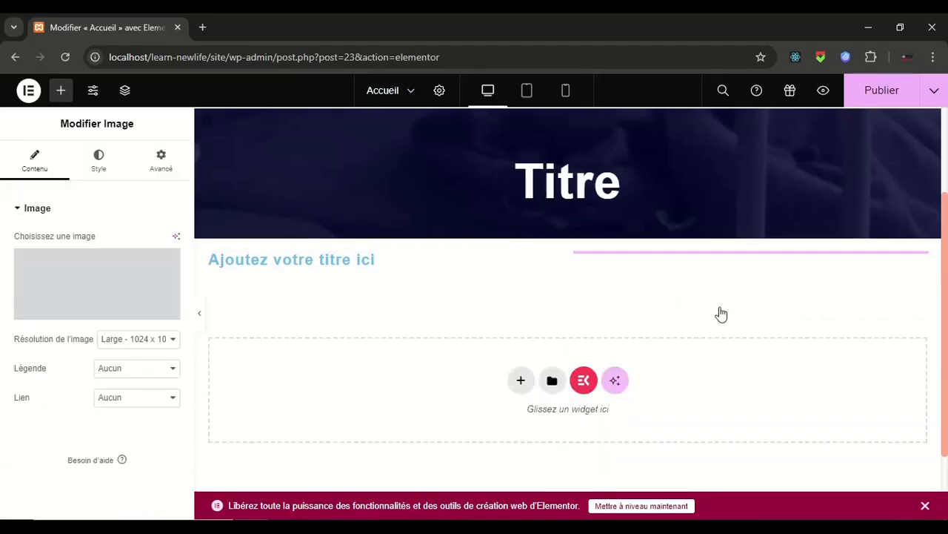
{"action": "scroll", "coordinate": [533, 377], "scroll_direction": "down", "scroll_amount": 3}
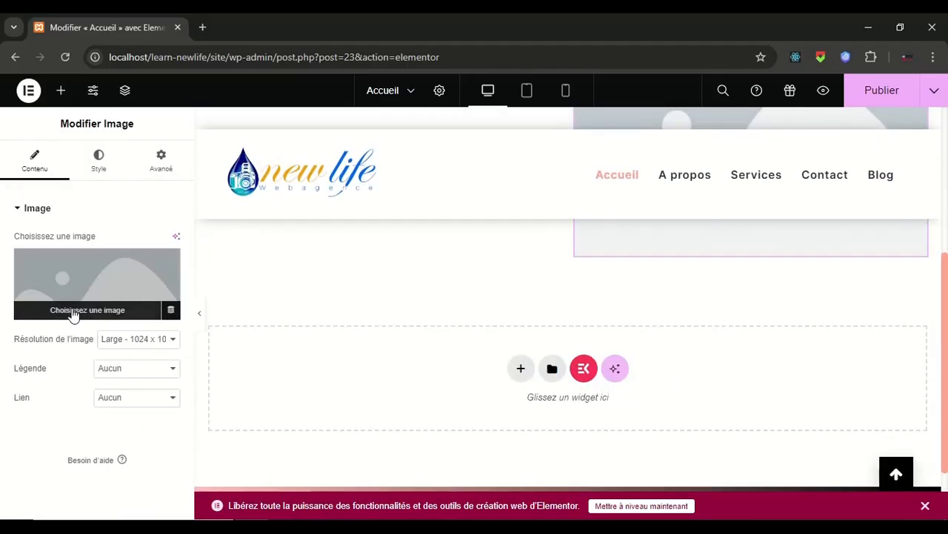
{"action": "left_click", "coordinate": [74, 314]}
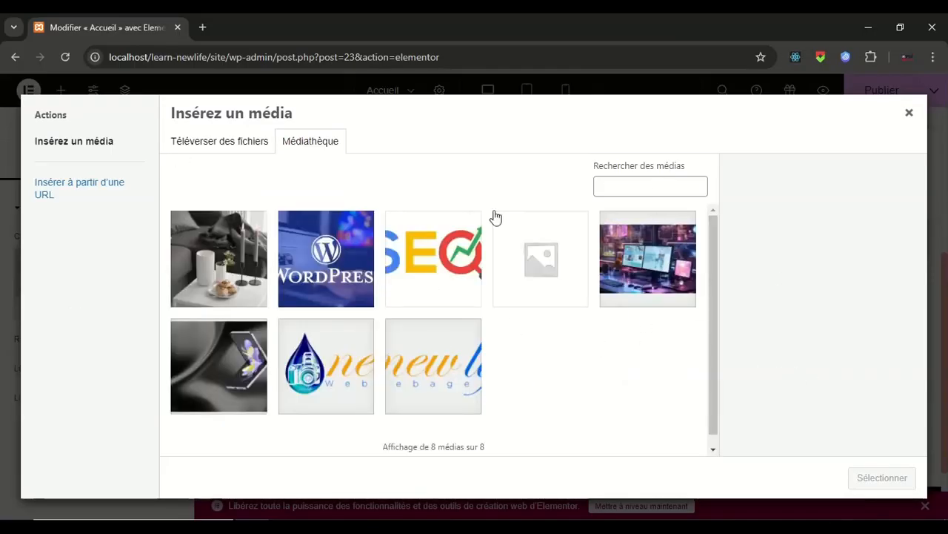
{"action": "left_click", "coordinate": [434, 255]}
{"action": "left_click", "coordinate": [864, 477]}
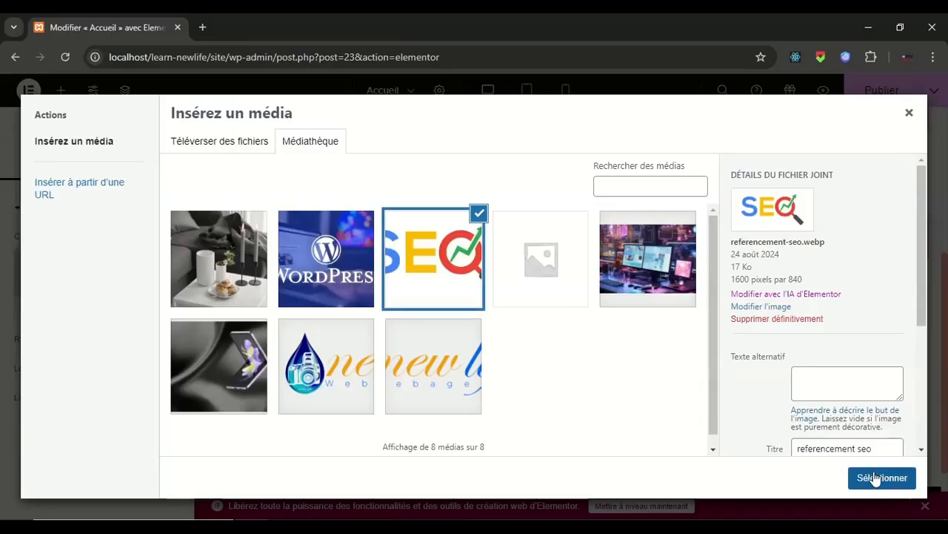
{"action": "scroll", "coordinate": [630, 360], "scroll_direction": "up", "scroll_amount": 5}
{"action": "scroll", "coordinate": [444, 360], "scroll_direction": "down", "scroll_amount": 1}
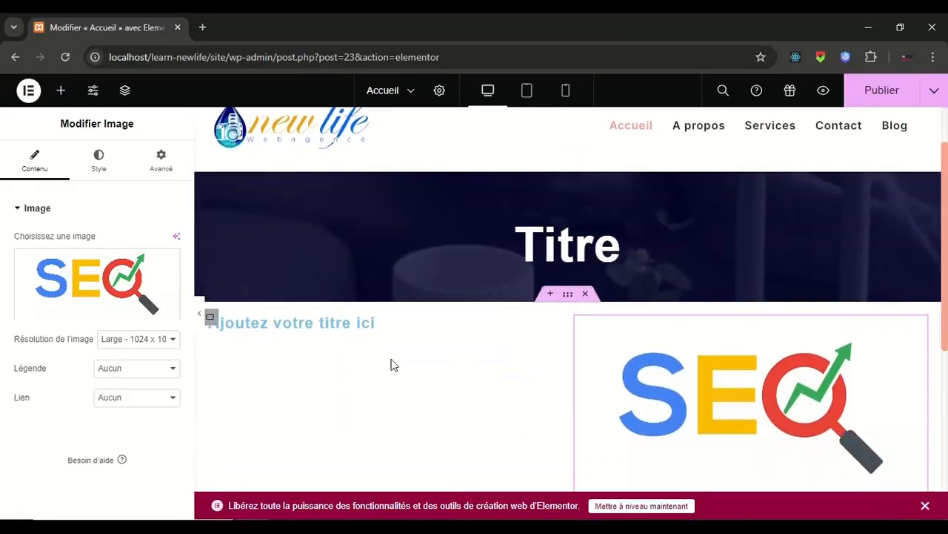
- Set the left column title's text colour to black and align it to the right
{"action": "left_click", "coordinate": [300, 326]}
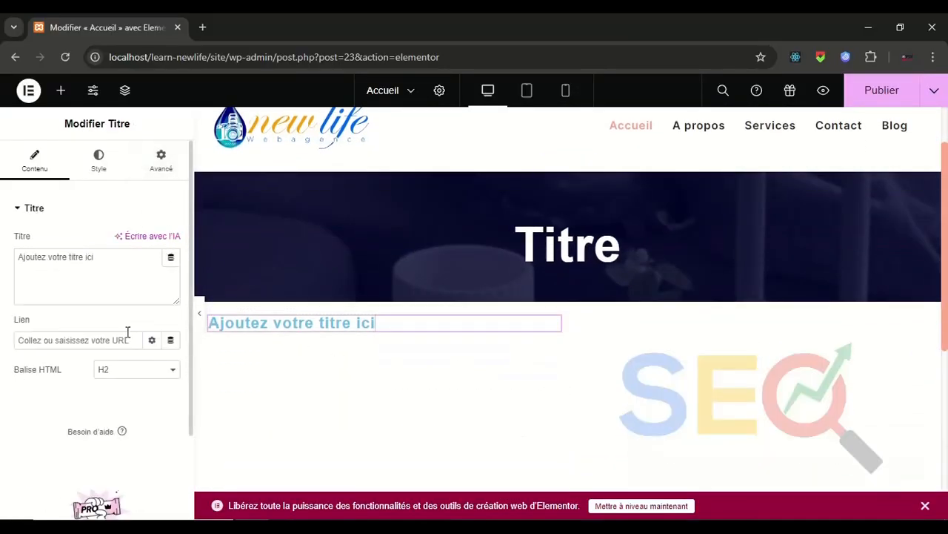
{"action": "left_click", "coordinate": [89, 154]}
{"action": "left_click", "coordinate": [171, 270]}
{"action": "left_click", "coordinate": [130, 383]}
{"action": "left_click_drag", "start_coordinate": [116, 399], "coordinate": [60, 470]}
{"action": "left_click", "coordinate": [41, 456]}
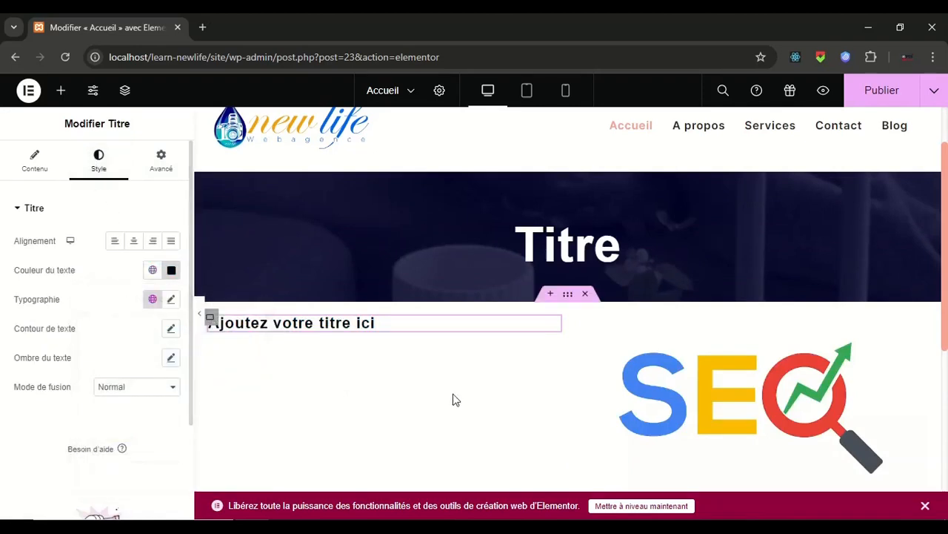
{"action": "left_click", "coordinate": [152, 241]}
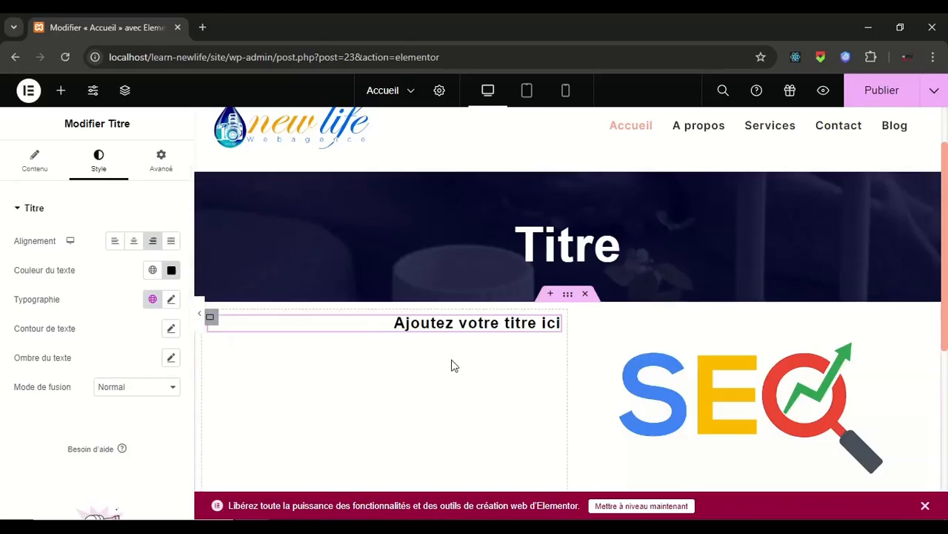
- Try a Séparateur widget above the left column's title and delete it
{"action": "left_click", "coordinate": [60, 90]}
{"action": "scroll", "coordinate": [105, 248], "scroll_direction": "down", "scroll_amount": 2}
{"action": "scroll", "coordinate": [108, 309], "scroll_direction": "down", "scroll_amount": 2}
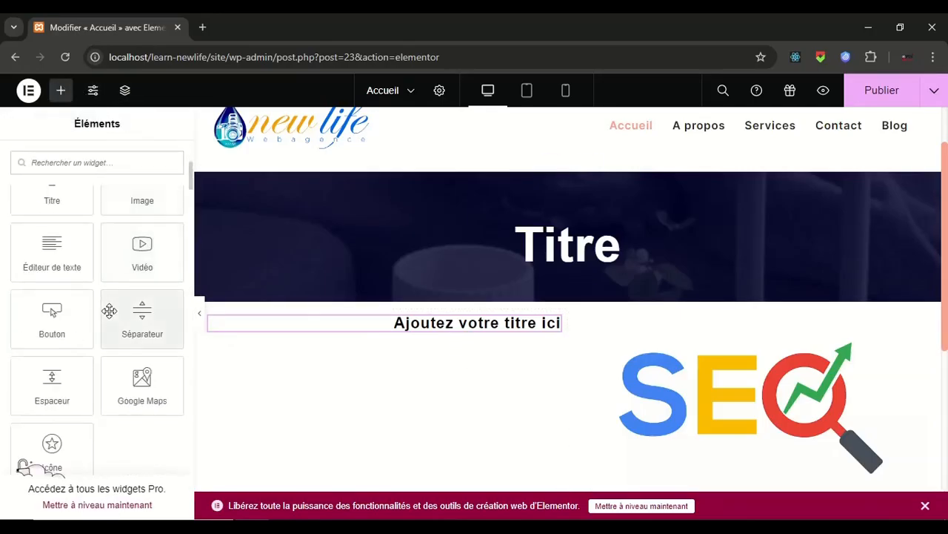
{"action": "mouse_move", "coordinate": [437, 341]}
{"action": "left_mouse_down"}
{"action": "mouse_move", "coordinate": [472, 327]}
{"action": "mouse_move", "coordinate": [459, 315]}
{"action": "mouse_move", "coordinate": [432, 323]}
{"action": "left_mouse_up"}
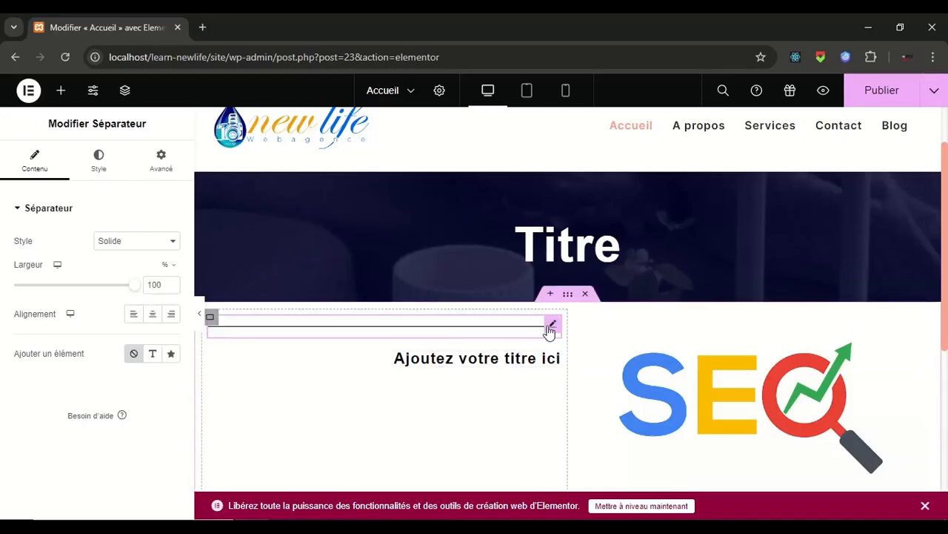
{"action": "right_click", "coordinate": [549, 332]}
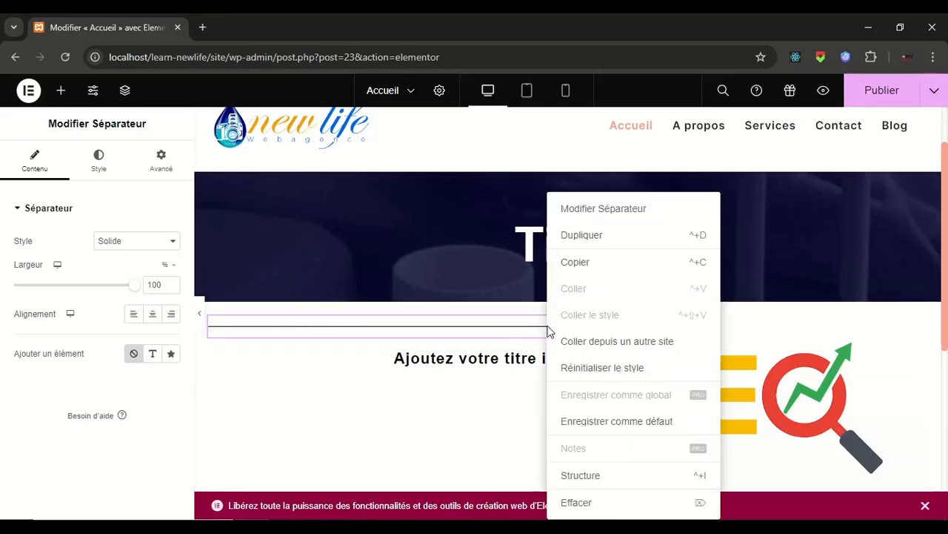
{"action": "left_click", "coordinate": [593, 502]}
- Add an Espaceur widget above the left column's title and set its space to 39 px
{"action": "scroll", "coordinate": [74, 400], "scroll_direction": "down", "scroll_amount": 2}
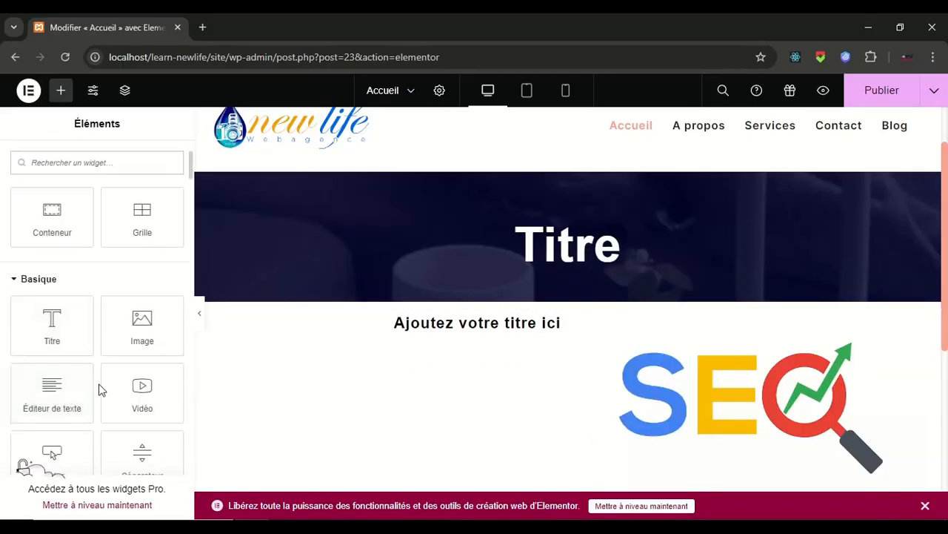
{"action": "scroll", "coordinate": [104, 379], "scroll_direction": "down", "scroll_amount": 1}
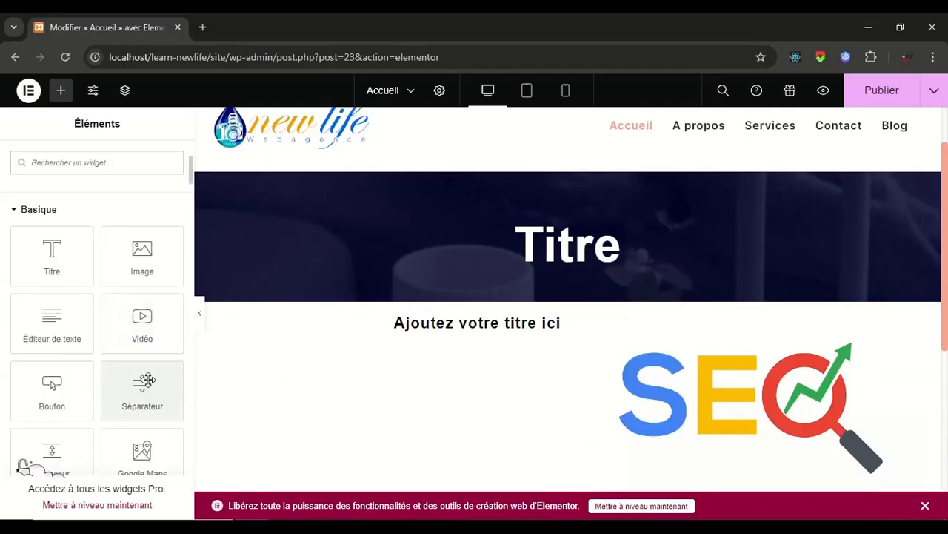
{"action": "scroll", "coordinate": [146, 380], "scroll_direction": "down", "scroll_amount": 1}
{"action": "left_click_drag", "start_coordinate": [52, 395], "coordinate": [446, 321]}
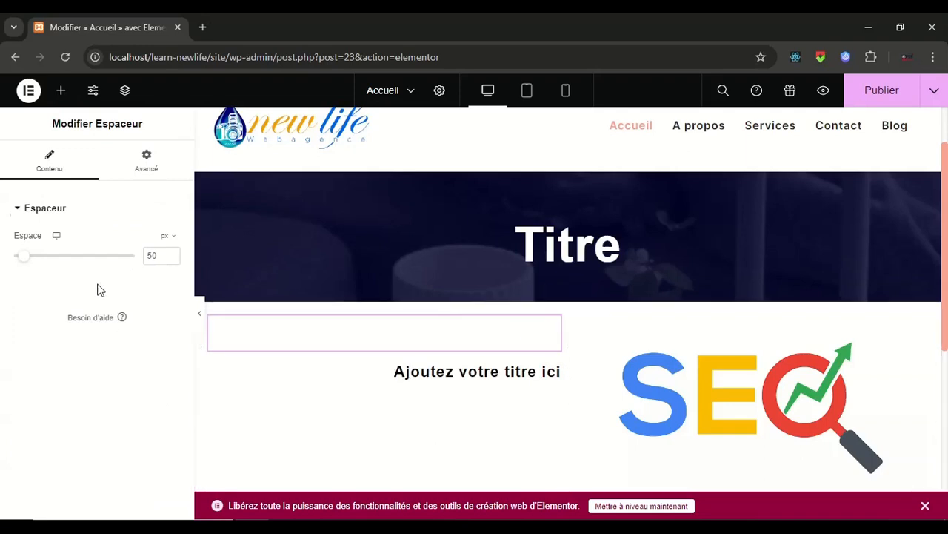
{"action": "left_click", "coordinate": [171, 259]}
{"action": "left_click", "coordinate": [172, 259]}
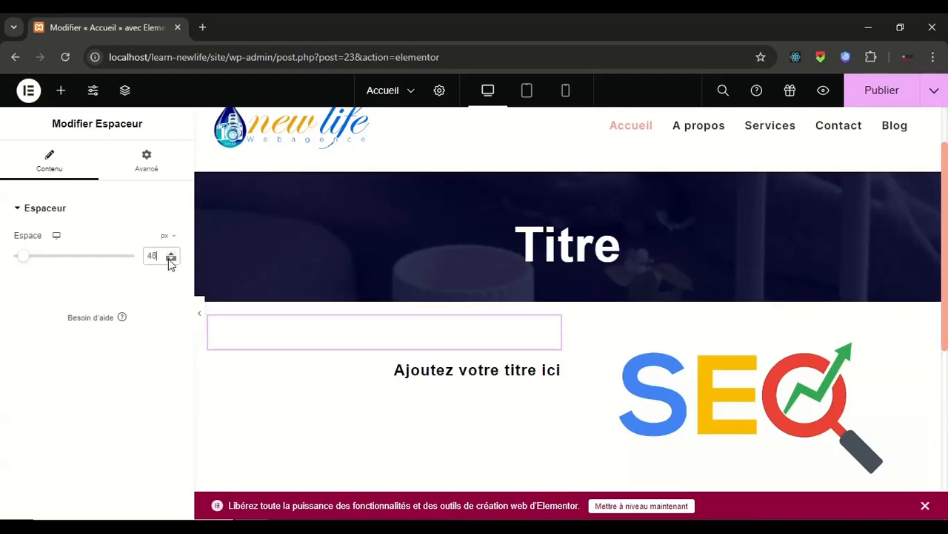
- Add an Éditeur de texte widget below the left column's title and align its text to the right
{"action": "left_click", "coordinate": [61, 89]}
{"action": "scroll", "coordinate": [130, 297], "scroll_direction": "down", "scroll_amount": 5}
{"action": "left_click_drag", "start_coordinate": [46, 328], "coordinate": [474, 379]}
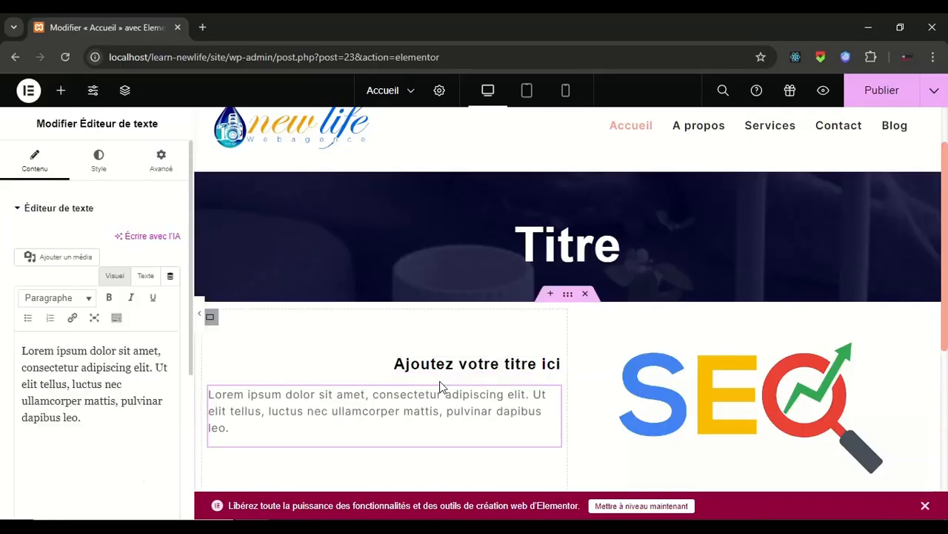
{"action": "left_click", "coordinate": [98, 159]}
{"action": "left_click", "coordinate": [153, 240]}
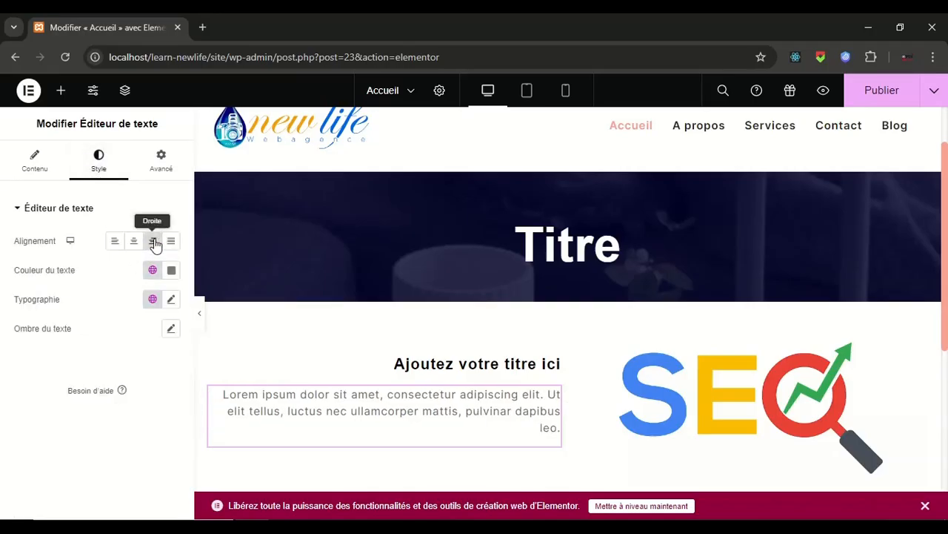
{"action": "scroll", "coordinate": [596, 368], "scroll_direction": "down", "scroll_amount": 3}
{"action": "scroll", "coordinate": [596, 367], "scroll_direction": "up", "scroll_amount": 3}
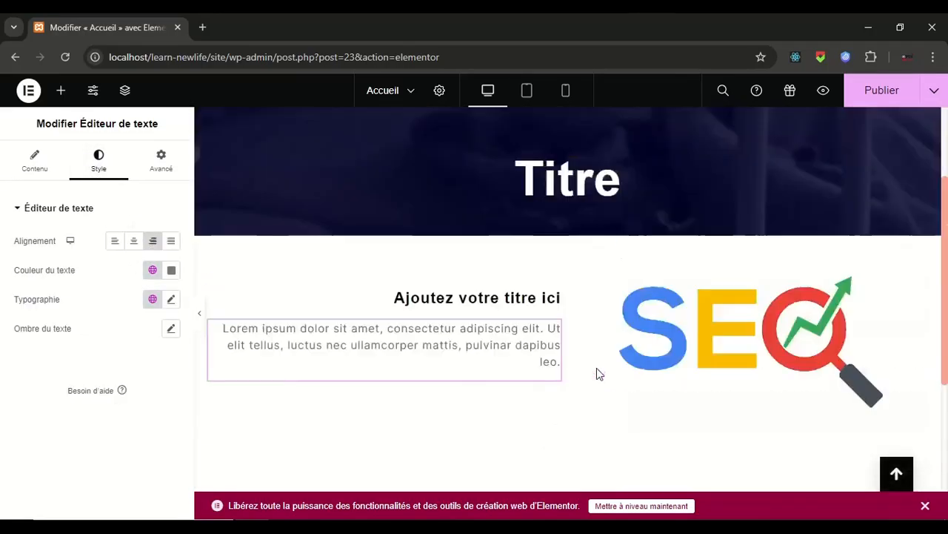
- Add a Bouton widget below the paragraph in the left column and position it on the right
{"action": "left_click", "coordinate": [61, 91]}
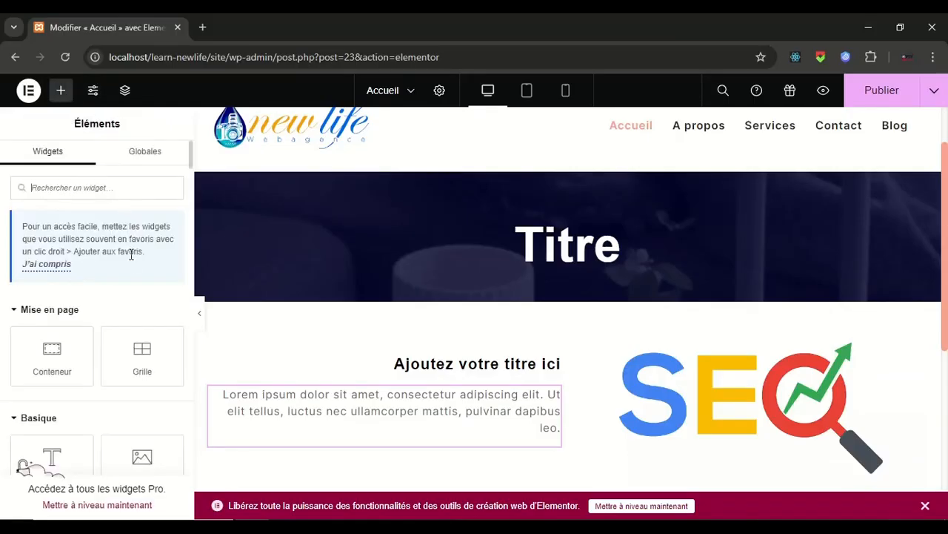
{"action": "scroll", "coordinate": [132, 255], "scroll_direction": "down", "scroll_amount": 1}
{"action": "scroll", "coordinate": [141, 337], "scroll_direction": "down", "scroll_amount": 2}
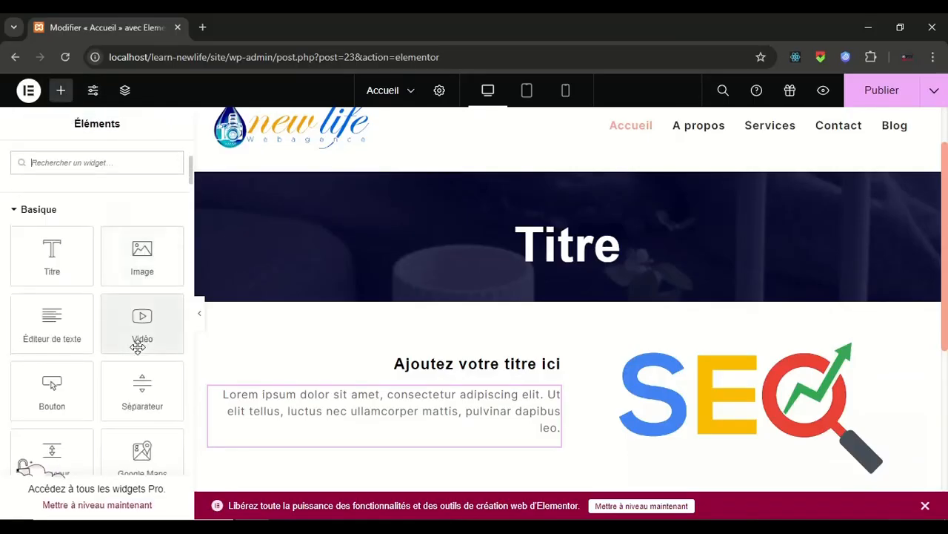
{"action": "left_click_drag", "start_coordinate": [51, 392], "coordinate": [435, 446]}
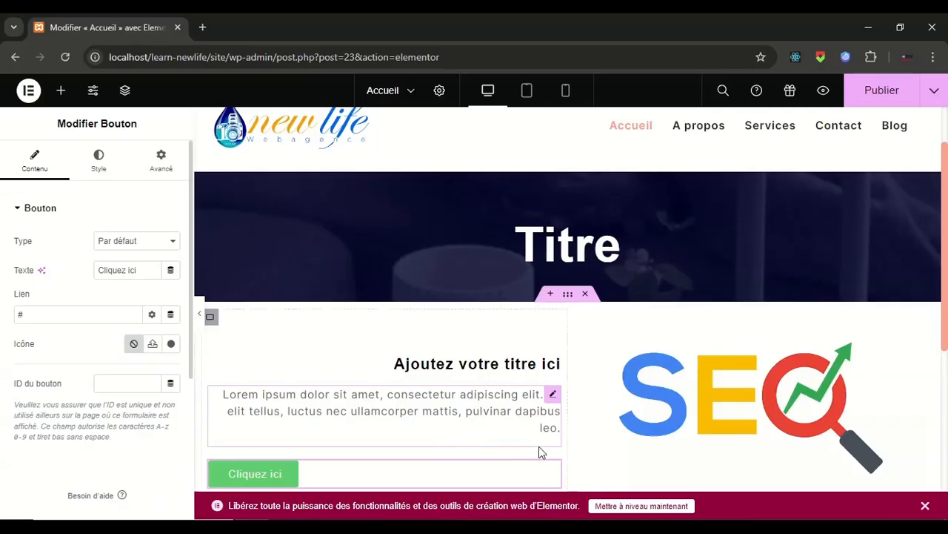
{"action": "left_click", "coordinate": [96, 162]}
{"action": "left_click", "coordinate": [152, 244]}
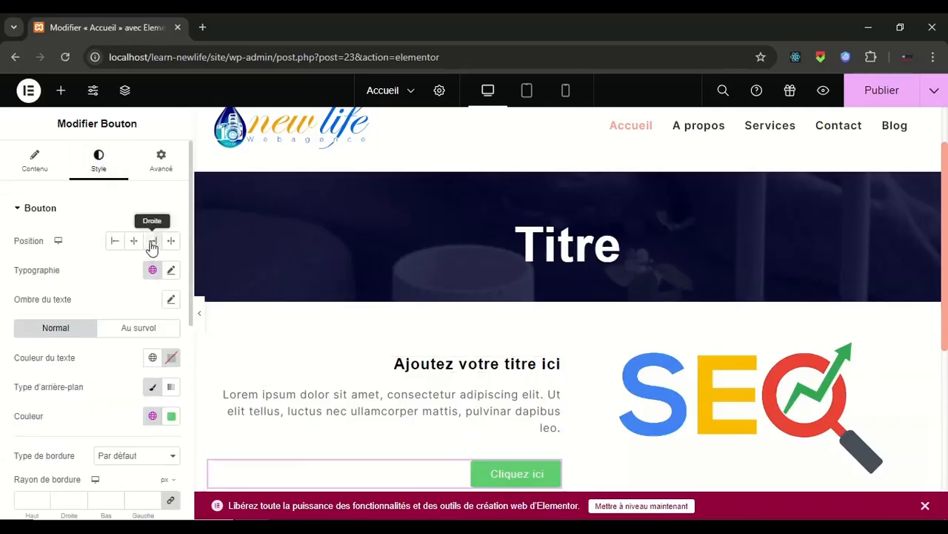
- Reduce the space of the Espaceur above the left column's title to 30 px
{"action": "scroll", "coordinate": [511, 333], "scroll_direction": "down", "scroll_amount": 3}
{"action": "scroll", "coordinate": [648, 333], "scroll_direction": "up", "scroll_amount": 7}
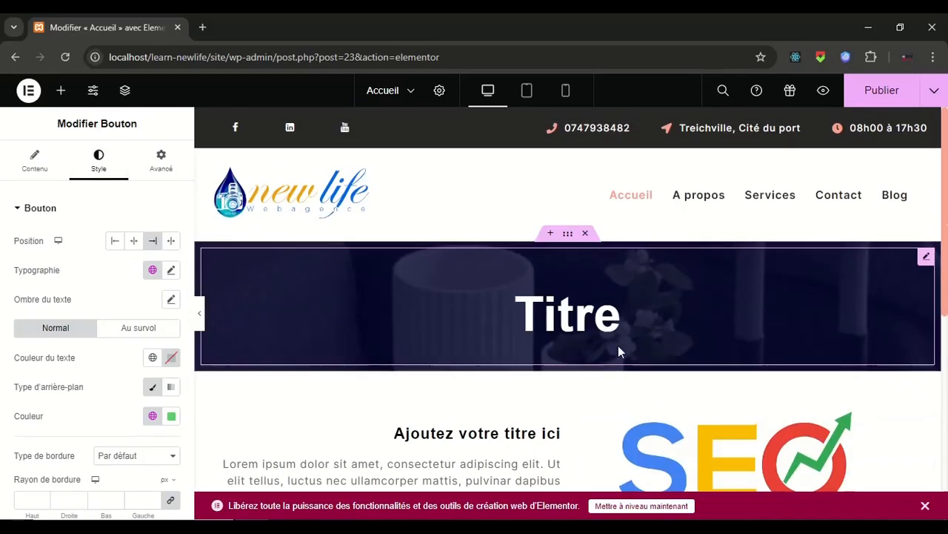
{"action": "left_click", "coordinate": [515, 400]}
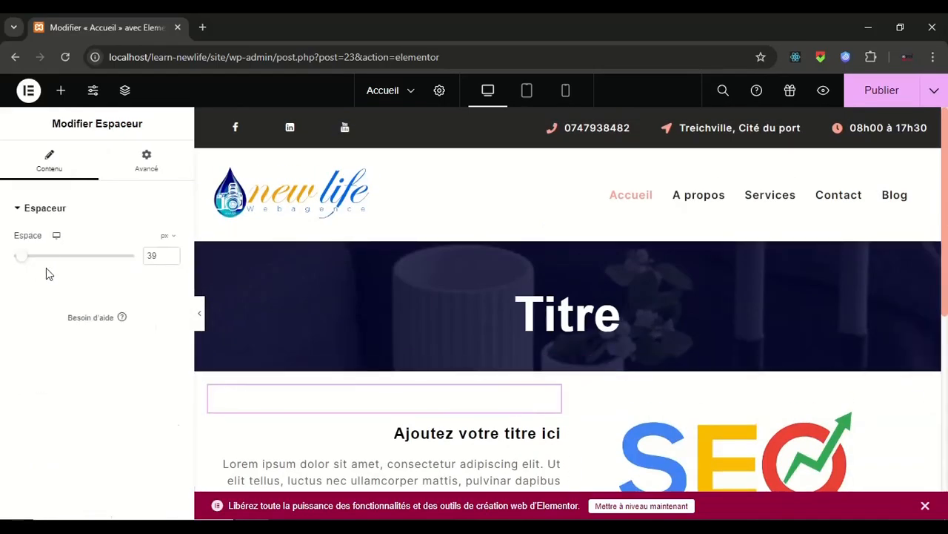
{"action": "left_click", "coordinate": [172, 259]}
{"action": "left_click", "coordinate": [172, 260]}
{"action": "left_click", "coordinate": [171, 259]}
{"action": "left_click", "coordinate": [172, 259]}
{"action": "left_click", "coordinate": [172, 260]}
{"action": "left_click", "coordinate": [172, 259]}
{"action": "left_click", "coordinate": [172, 259]}
{"action": "left_click", "coordinate": [172, 260]}
{"action": "left_click", "coordinate": [172, 259]}
{"action": "scroll", "coordinate": [514, 290], "scroll_direction": "down", "scroll_amount": 4}
{"action": "scroll", "coordinate": [541, 280], "scroll_direction": "up", "scroll_amount": 2}
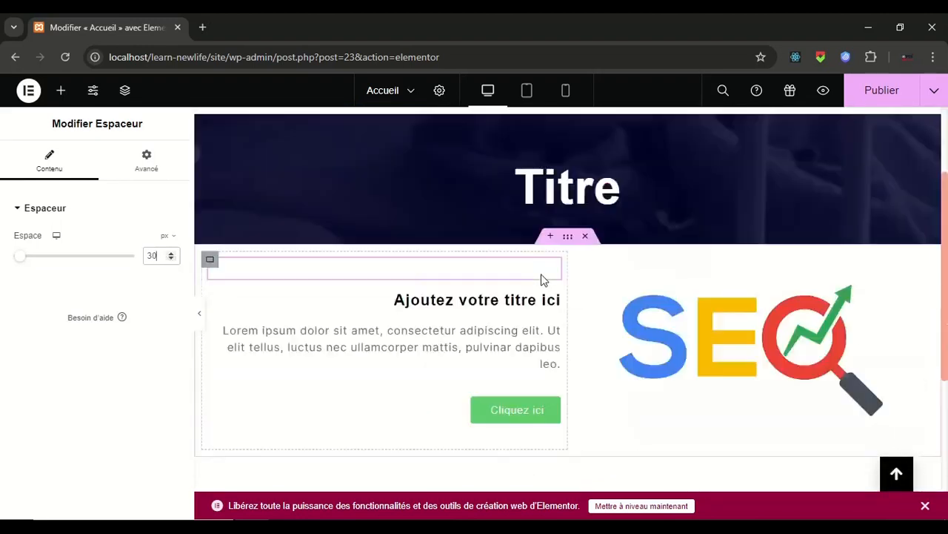
- Publish the Accueil page and view its live version on the site
{"action": "scroll", "coordinate": [540, 280], "scroll_direction": "up", "scroll_amount": 3}
{"action": "left_click", "coordinate": [875, 97]}
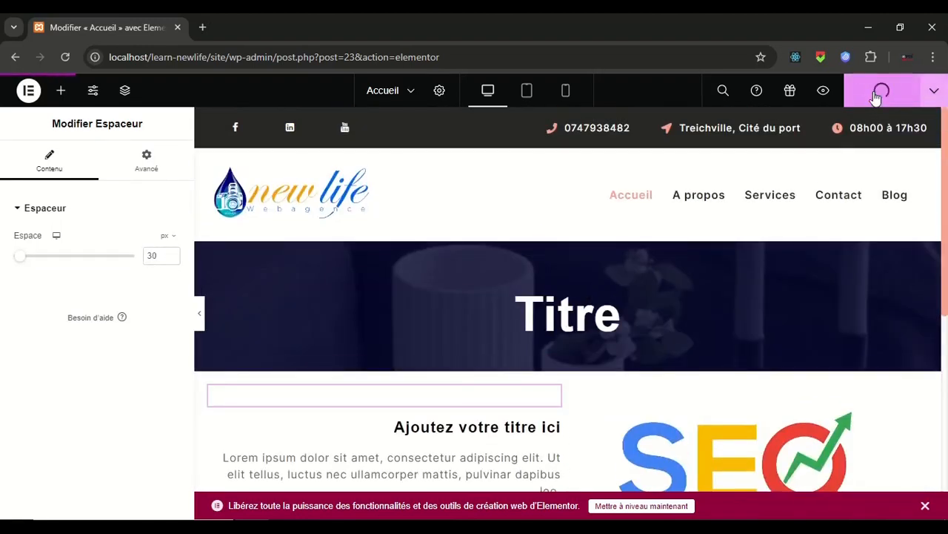
{"action": "scroll", "coordinate": [857, 306], "scroll_direction": "down", "scroll_amount": 2}
{"action": "scroll", "coordinate": [857, 309], "scroll_direction": "up", "scroll_amount": 2}
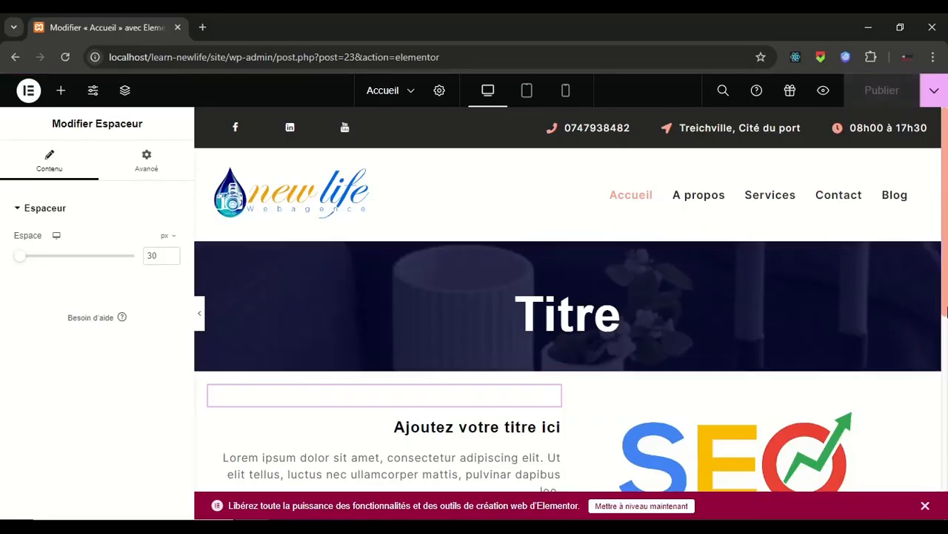
{"action": "left_click", "coordinate": [935, 91]}
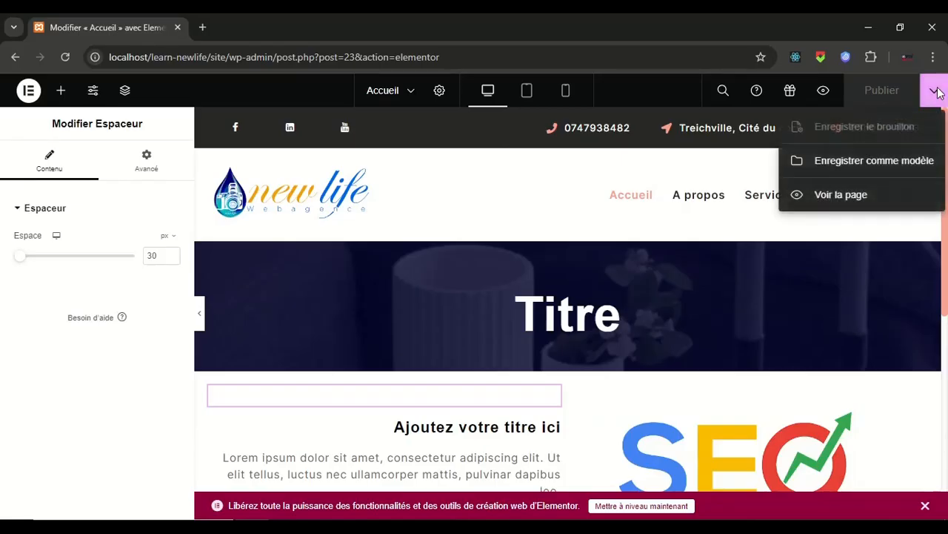
{"action": "left_click", "coordinate": [834, 195]}
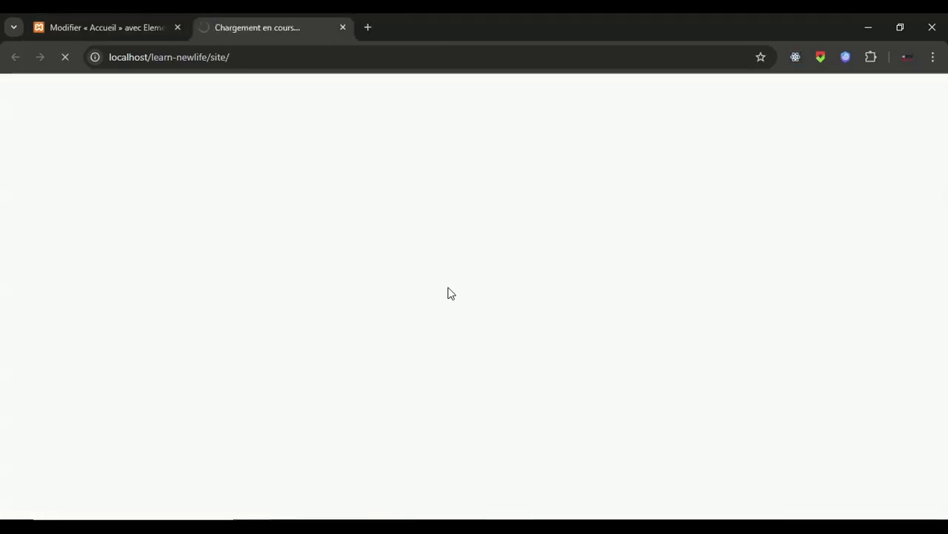
- Examine the live home page's header, title banner and two-column section with title, text, button and SEO image
{"action": "scroll", "coordinate": [735, 305], "scroll_direction": "down", "scroll_amount": 2}
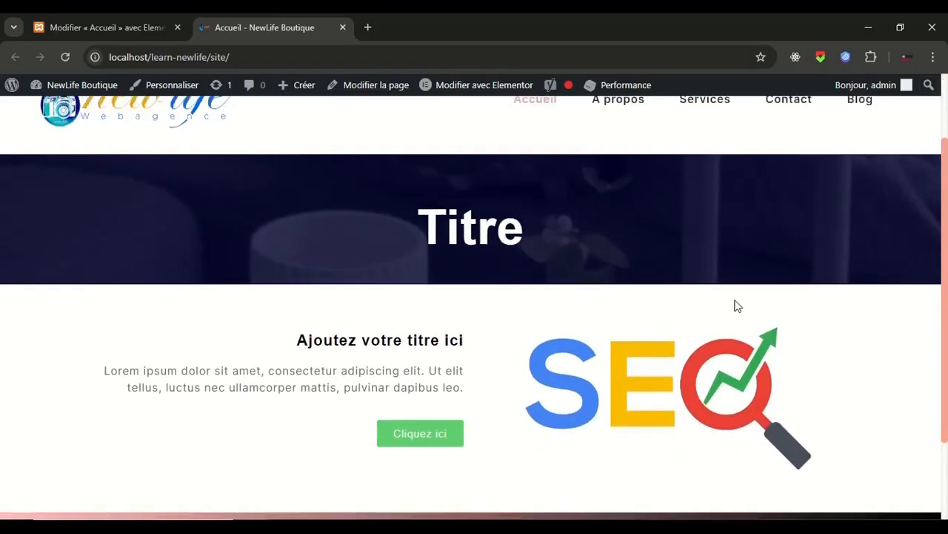
{"action": "scroll", "coordinate": [734, 305], "scroll_direction": "up", "scroll_amount": 2}
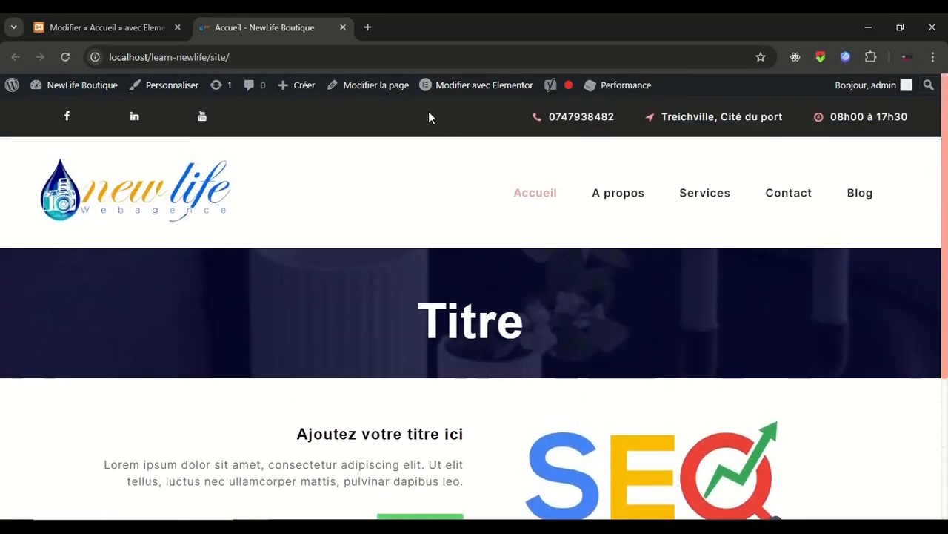
{"action": "scroll", "coordinate": [719, 173], "scroll_direction": "down", "scroll_amount": 2}
{"action": "scroll", "coordinate": [771, 274], "scroll_direction": "down", "scroll_amount": 1}
{"action": "scroll", "coordinate": [771, 273], "scroll_direction": "up", "scroll_amount": 1}
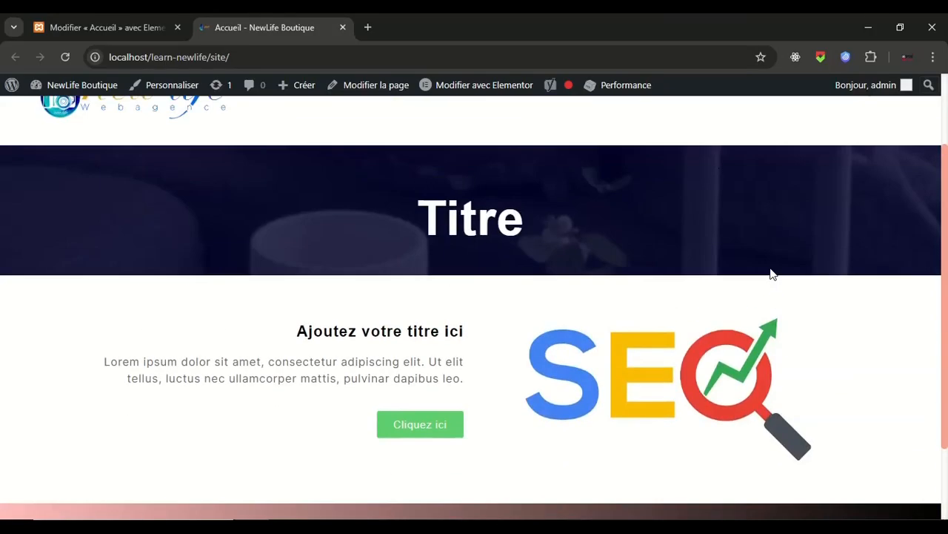
{"action": "scroll", "coordinate": [772, 274], "scroll_direction": "up", "scroll_amount": 2}
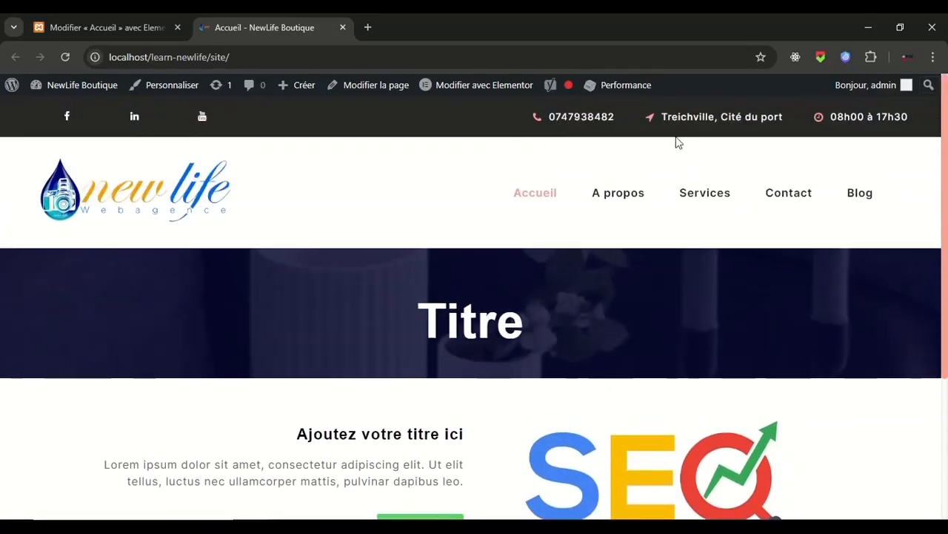
{"action": "scroll", "coordinate": [596, 230], "scroll_direction": "down", "scroll_amount": 3}
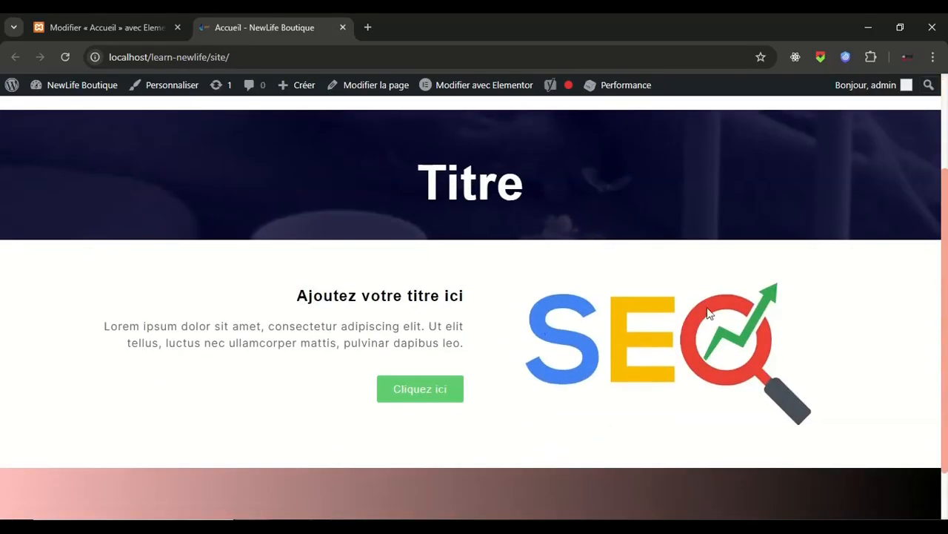
{"action": "scroll", "coordinate": [708, 313], "scroll_direction": "up", "scroll_amount": 3}
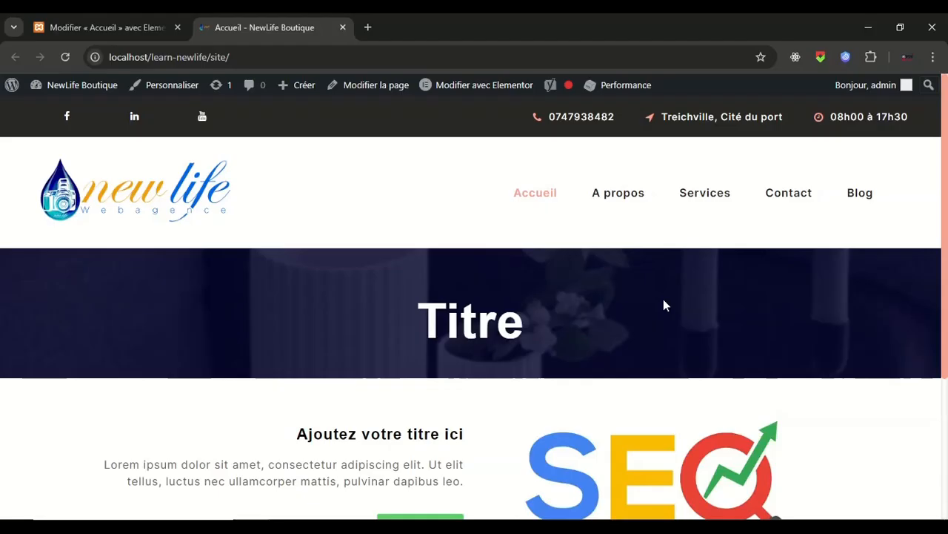
{"action": "scroll", "coordinate": [663, 305], "scroll_direction": "down", "scroll_amount": 2}
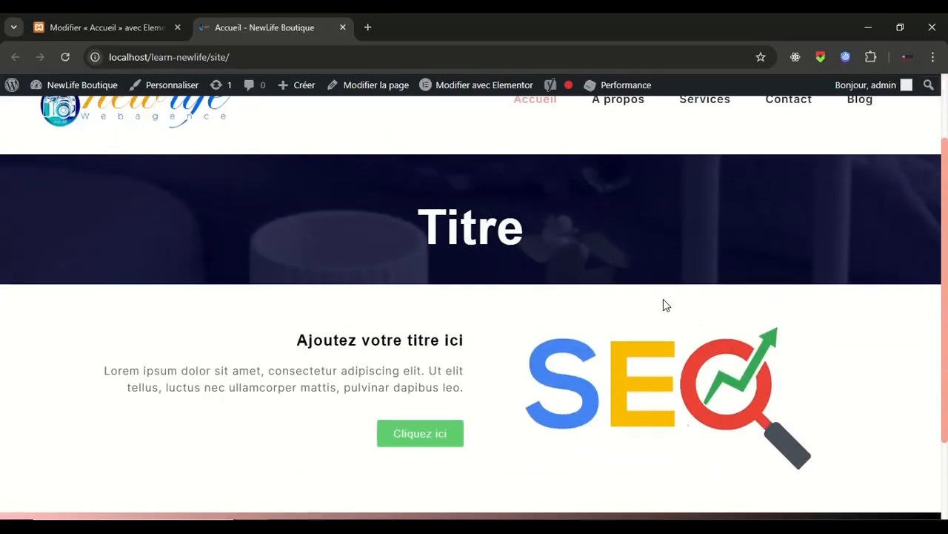
{"action": "scroll", "coordinate": [663, 303], "scroll_direction": "up", "scroll_amount": 2}
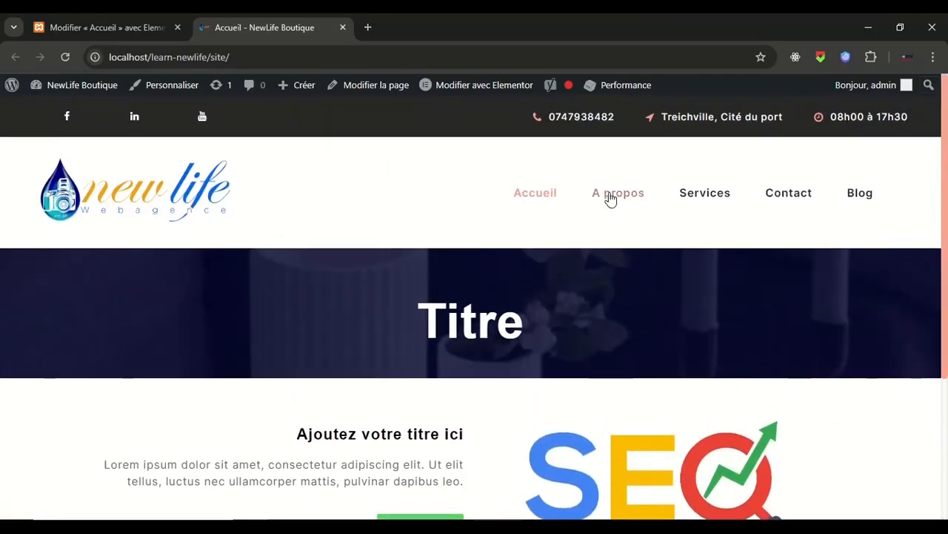
- Open the A propos page for editing, assign it the Elementor pleine largeur template and save the change
{"action": "left_click", "coordinate": [608, 194]}
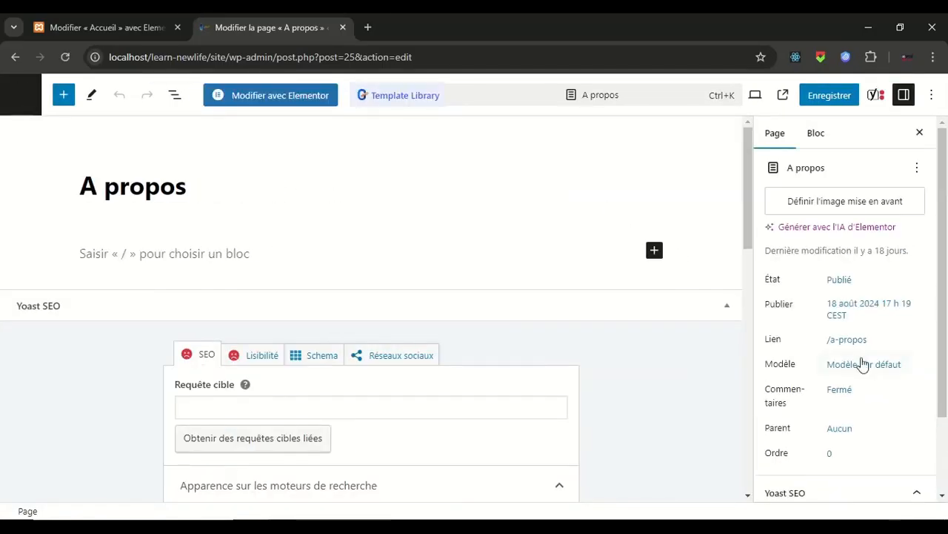
{"action": "left_click", "coordinate": [862, 366]}
{"action": "left_click", "coordinate": [842, 487]}
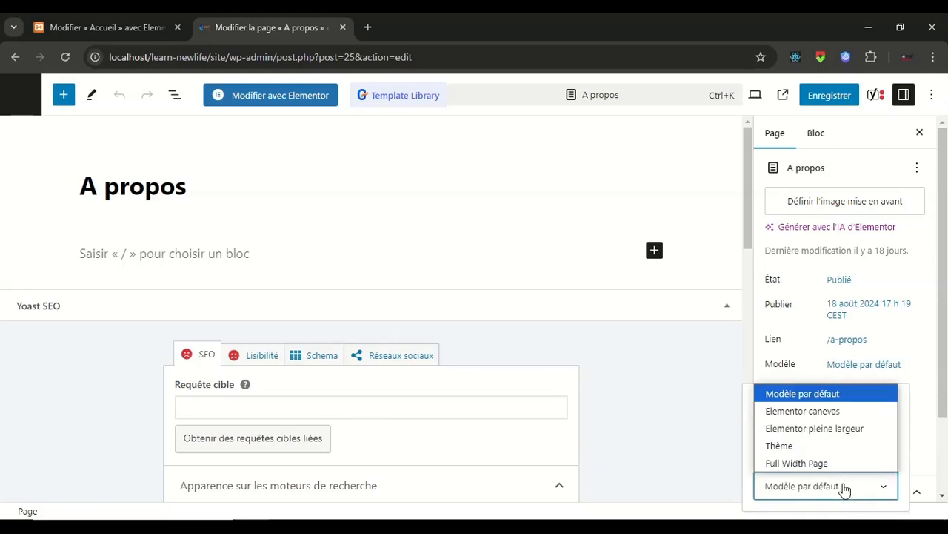
{"action": "left_click", "coordinate": [808, 428]}
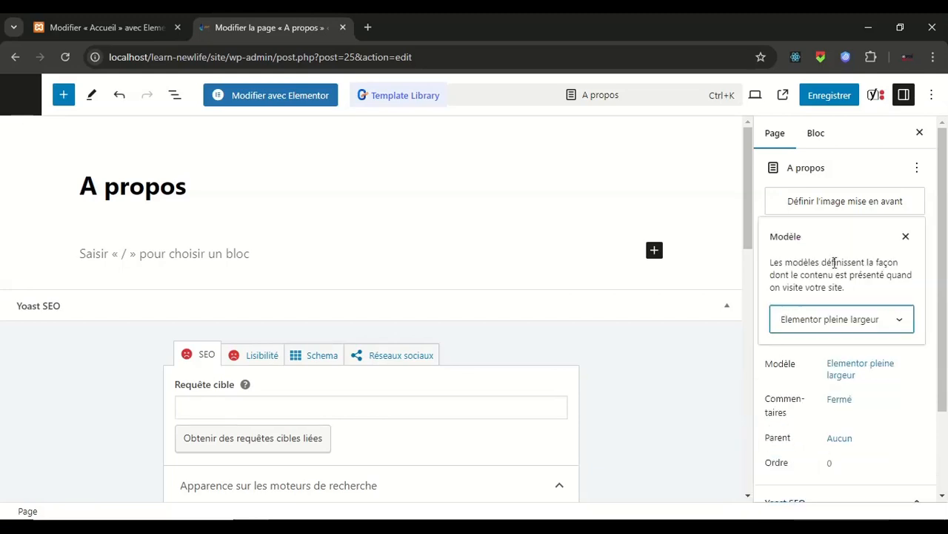
{"action": "left_click", "coordinate": [838, 103]}
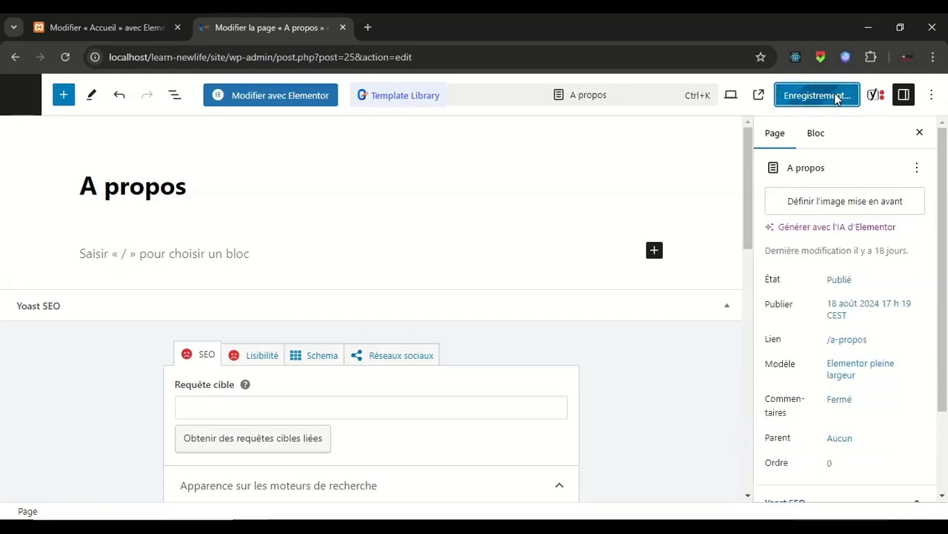